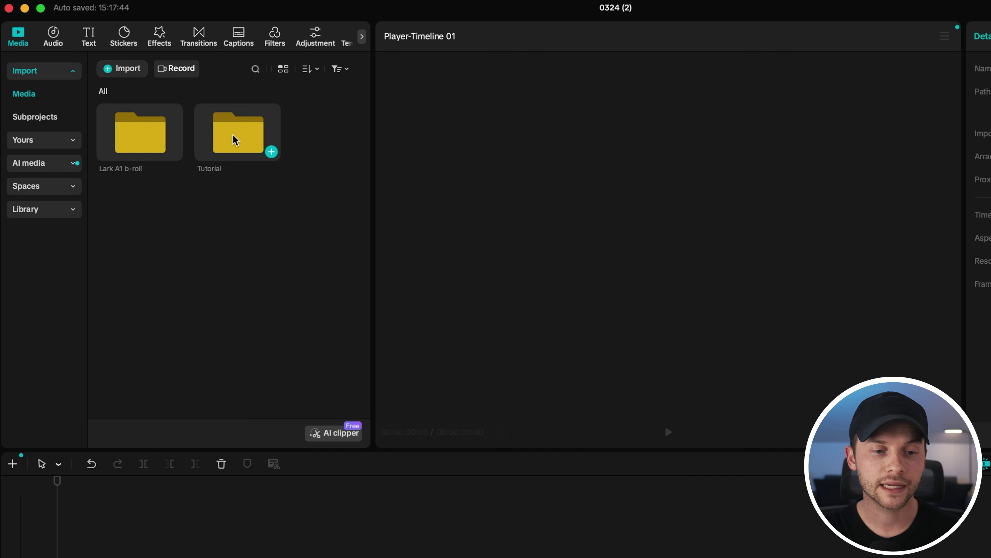
- Open the Tutorial media folder and preview the TMFX30 talking-head video clip
double_click(236, 147)
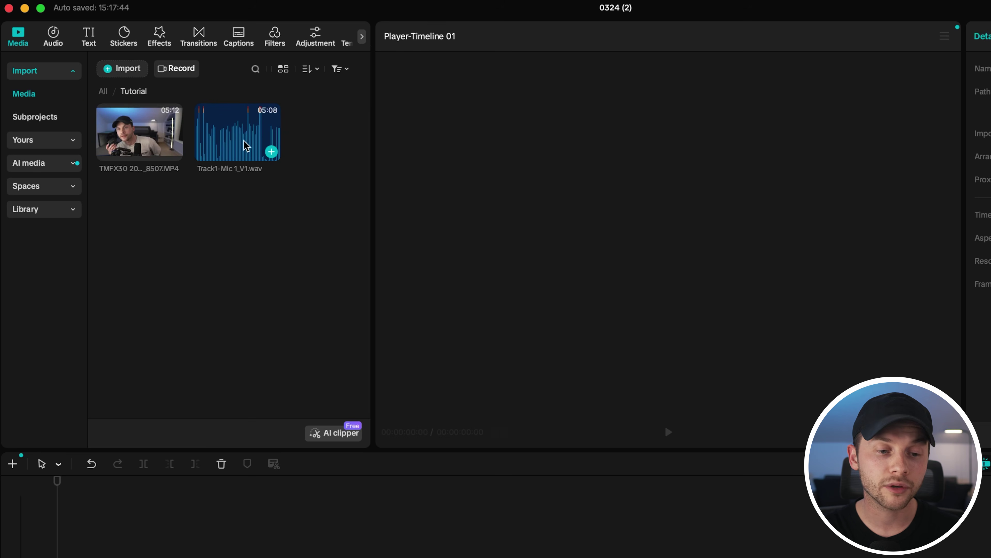
click(135, 139)
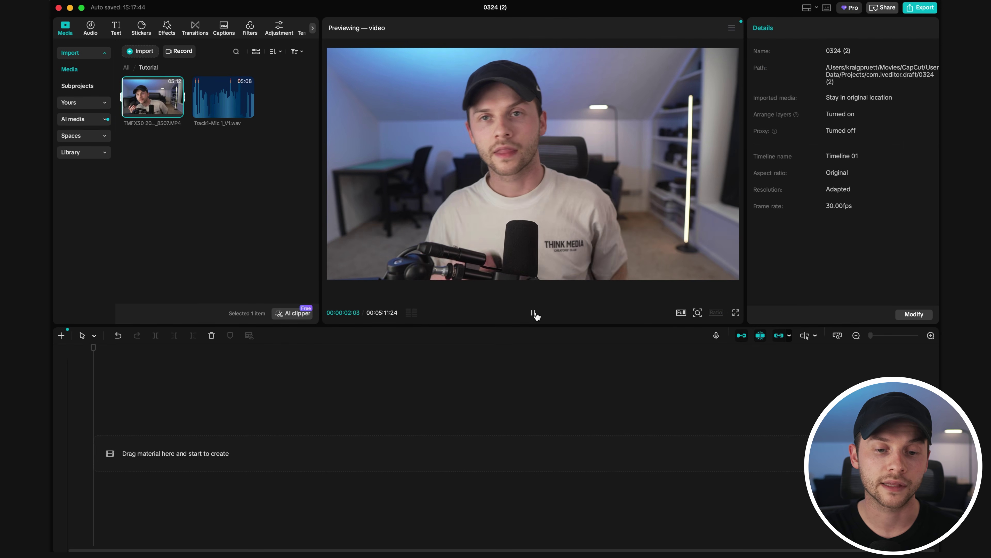
click(534, 313)
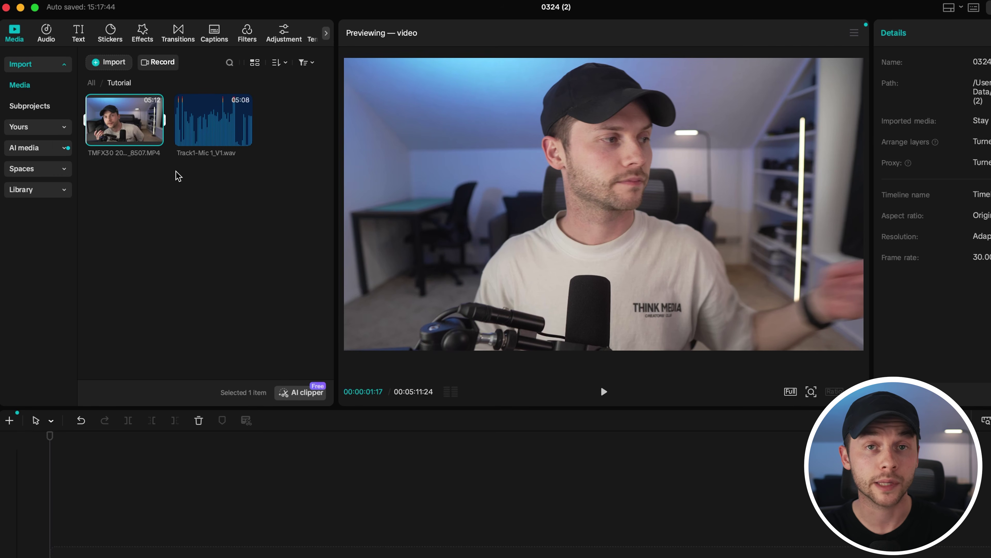
click(47, 35)
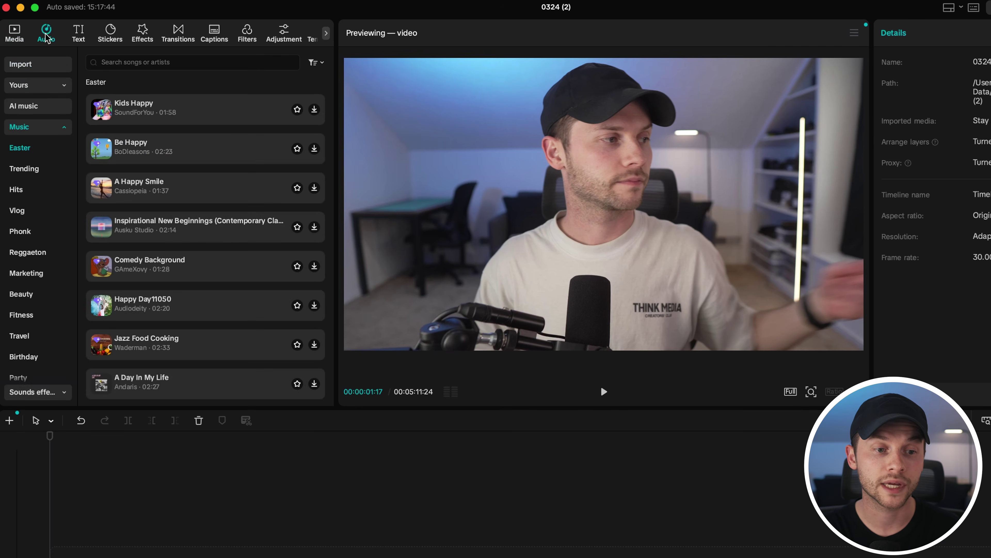
click(80, 38)
click(13, 38)
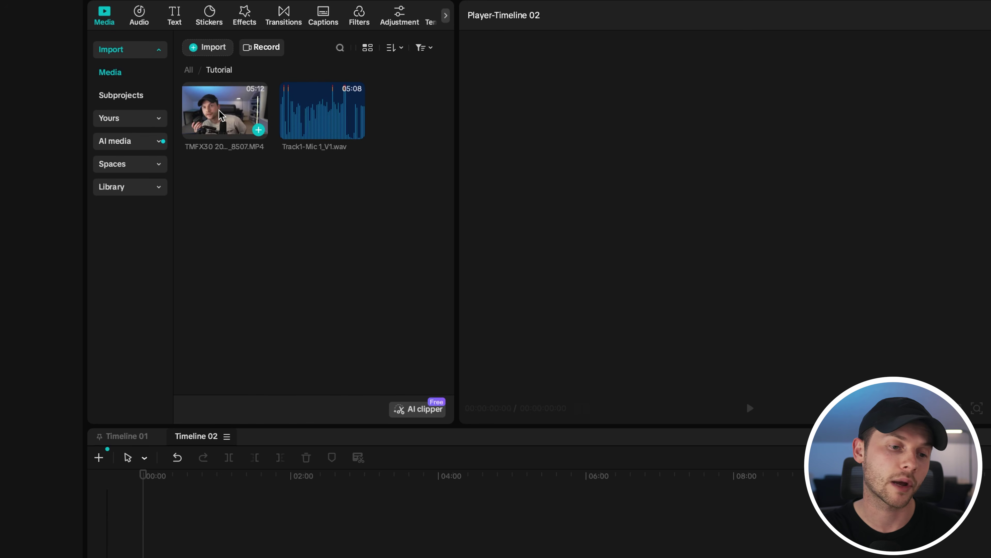
drag(223, 115, 249, 426)
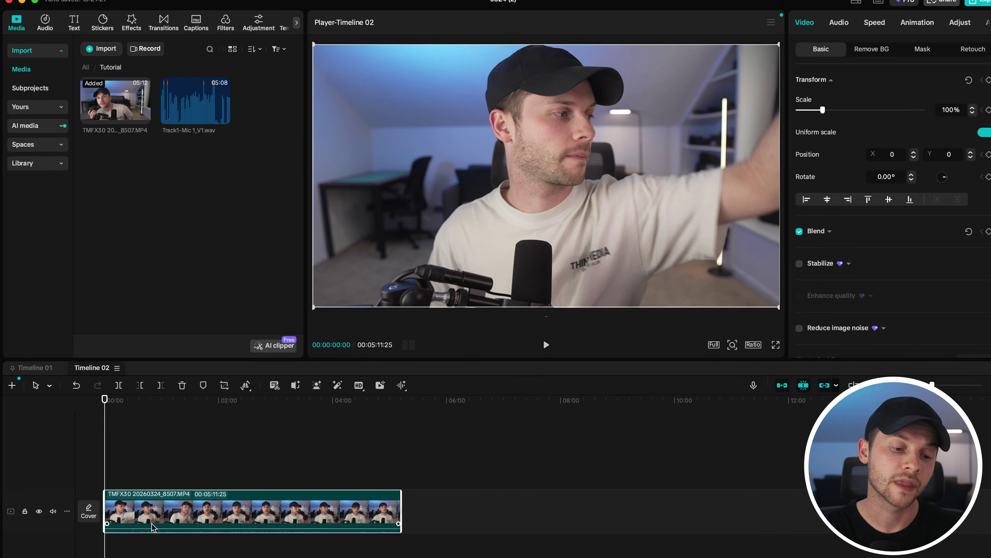
key(Delete)
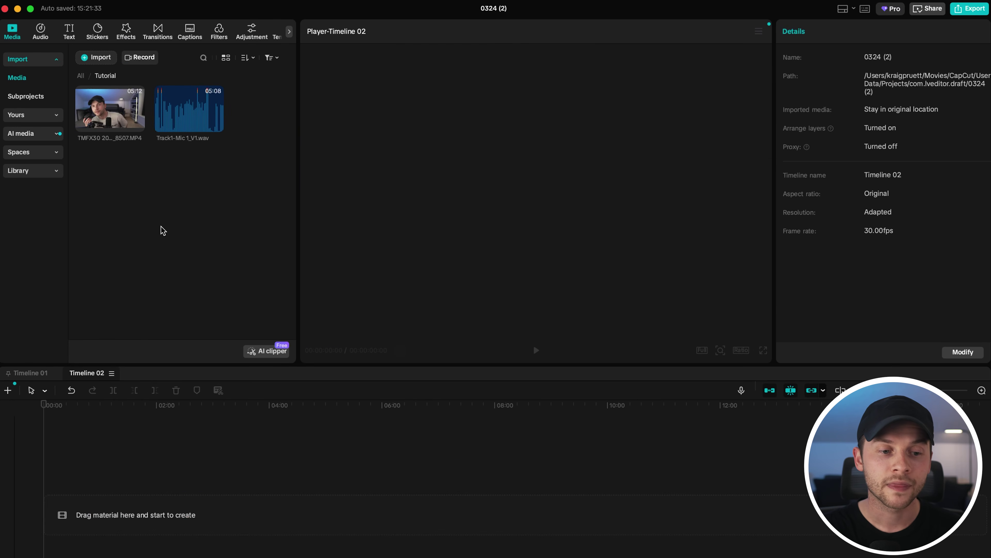
right_click(191, 184)
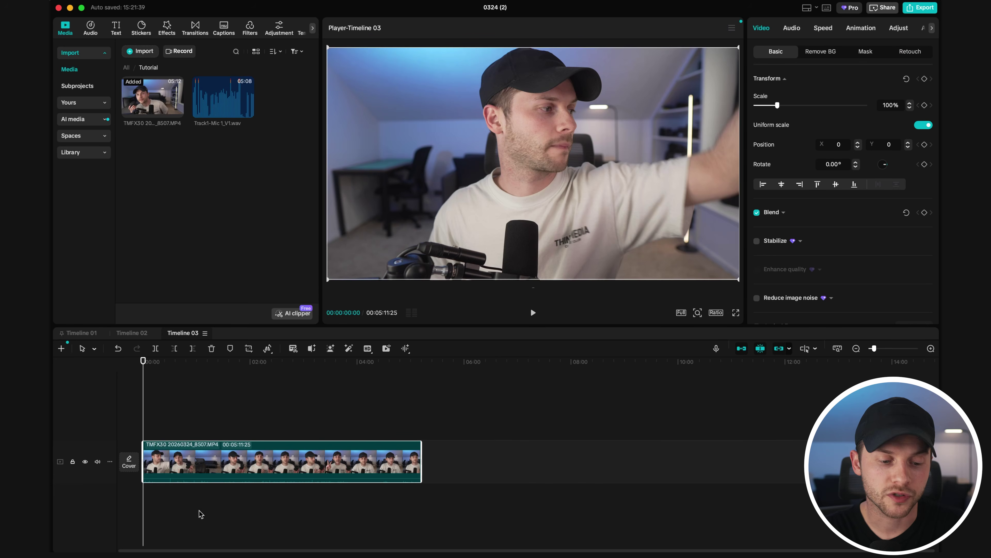
- Zoom in on the video clip in Timeline 03 and move the playhead to about 2 seconds
drag(874, 348, 877, 351)
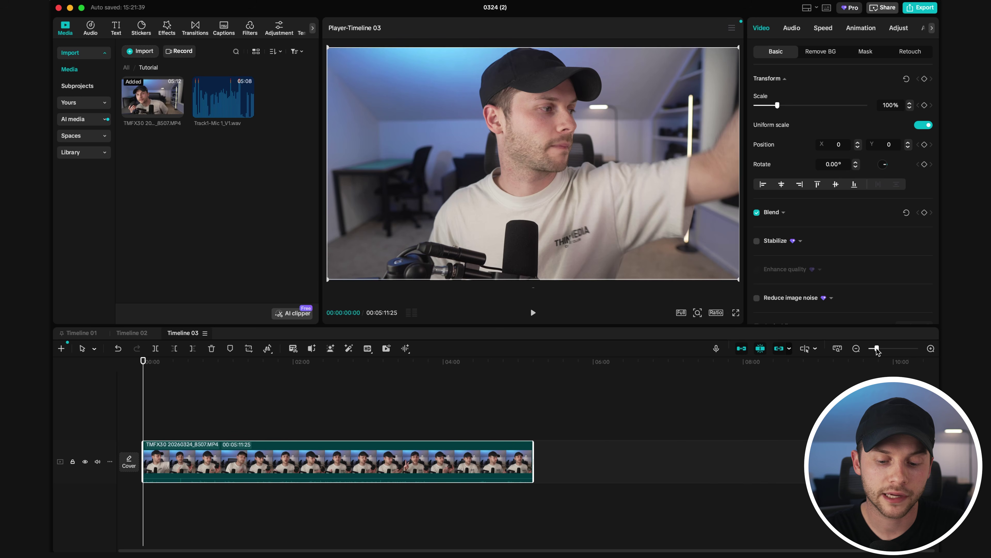
key(super+minus)
key(super+equal)
key(super+equal)
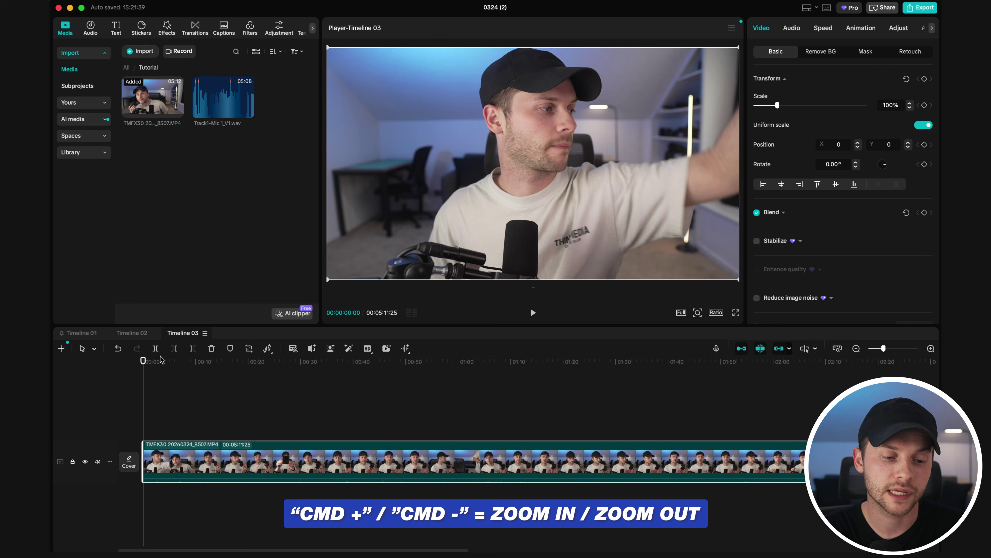
mouse_move(162, 361)
mouse_down()
mouse_move(202, 361)
mouse_move(154, 367)
mouse_up()
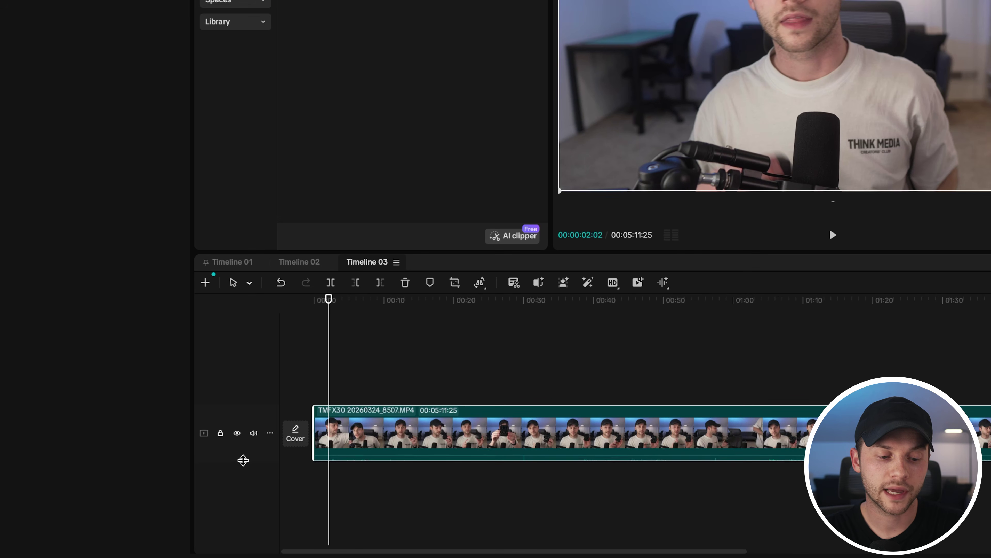
- Make the video track taller and place the Track1-Mic 1_V1.wav clip beneath the video, aligned with its start
drag(243, 460, 242, 504)
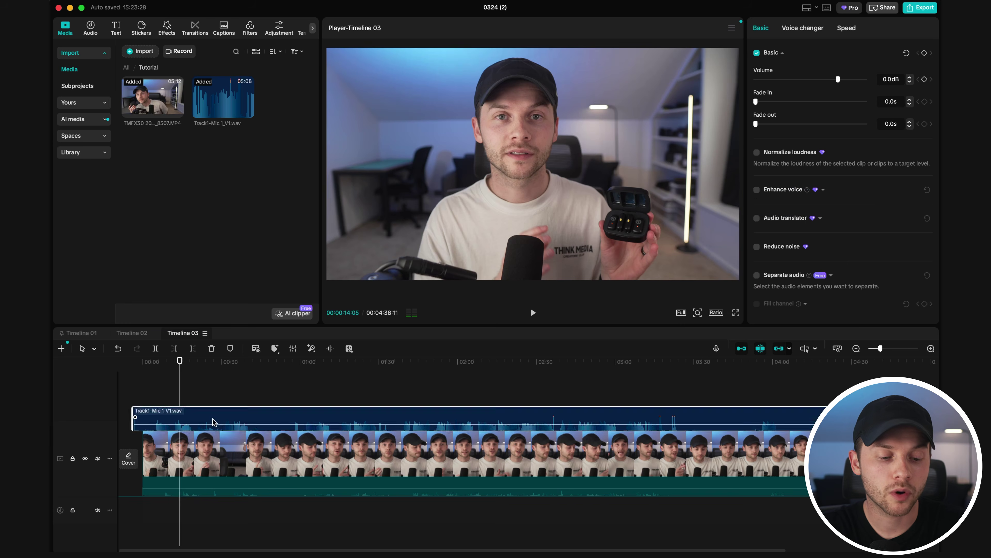
drag(221, 509, 221, 508)
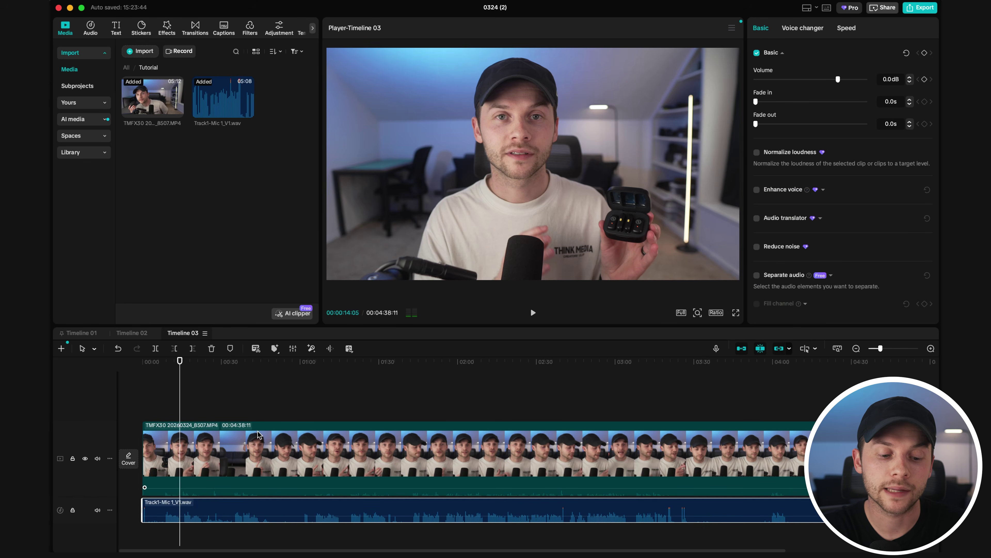
- Lower the video clip's own camera audio all the way to silence, leaving the separate microphone track's volume alone
key(super+equal)
key(super+equal)
key(super+equal)
key(super+equal)
key(super+equal)
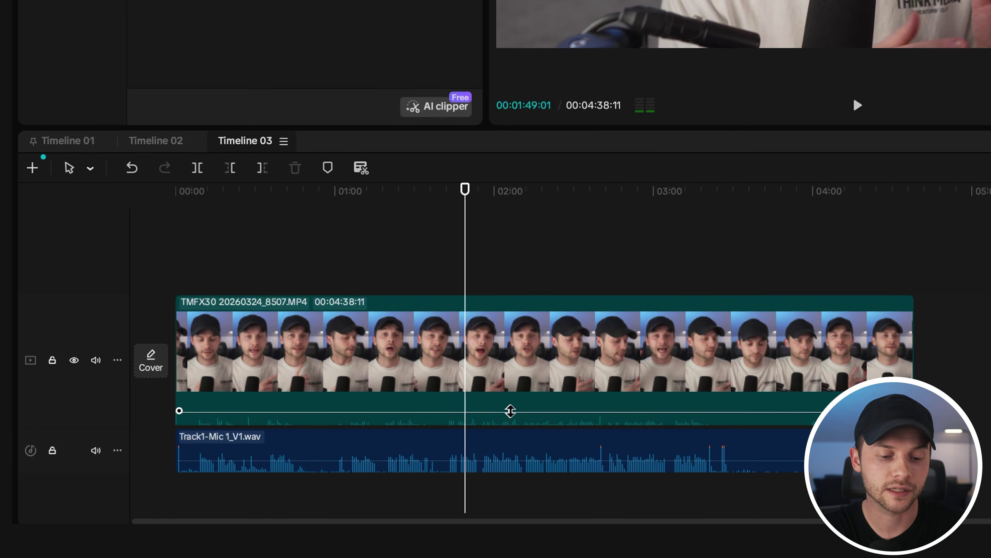
click(403, 459)
drag(511, 410, 513, 449)
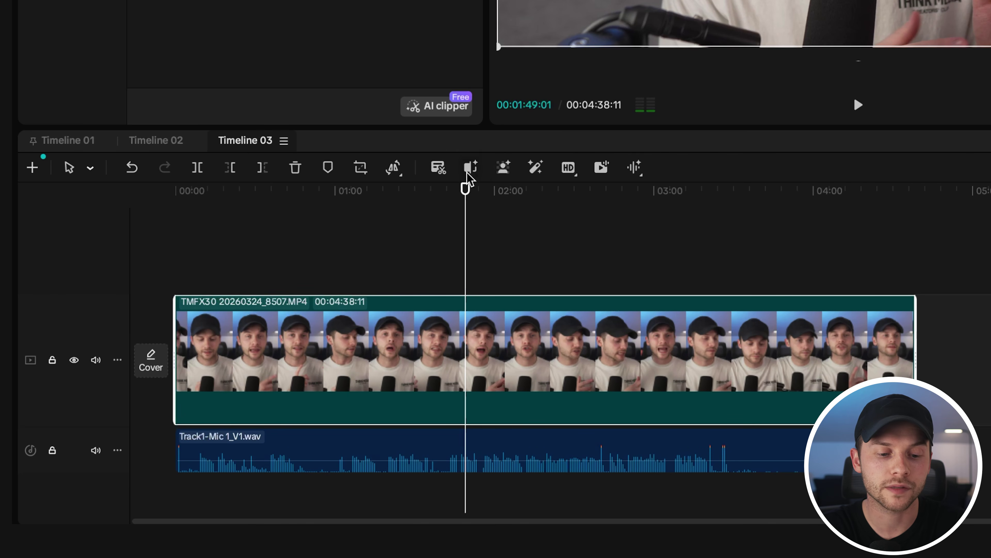
click(533, 445)
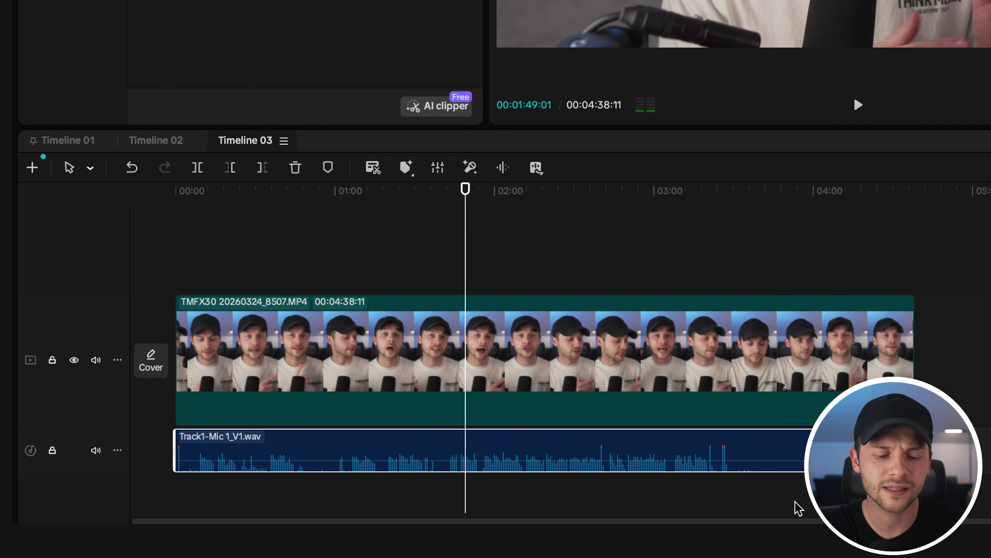
- Combine the video clip and the microphone audio clip into one compound clip
click(973, 375)
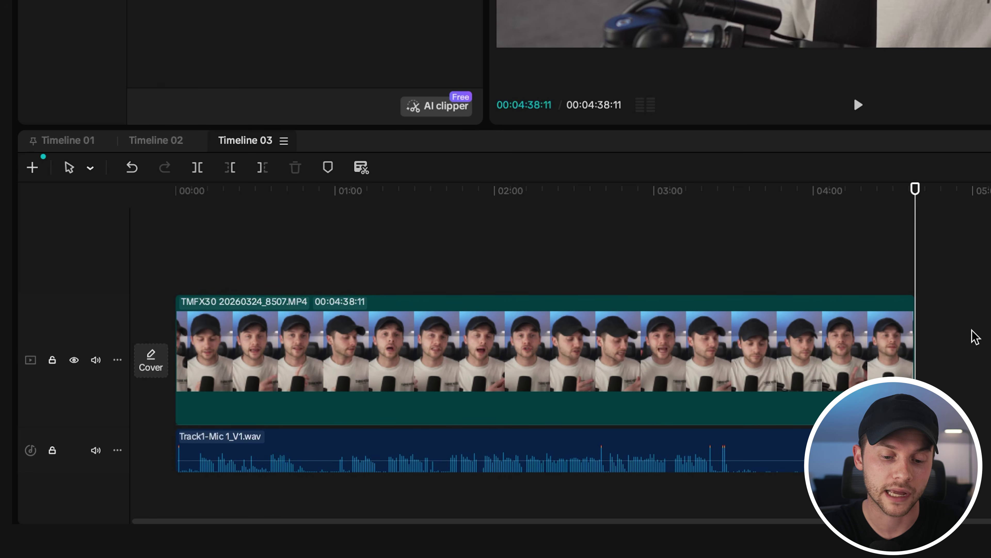
drag(972, 332, 743, 433)
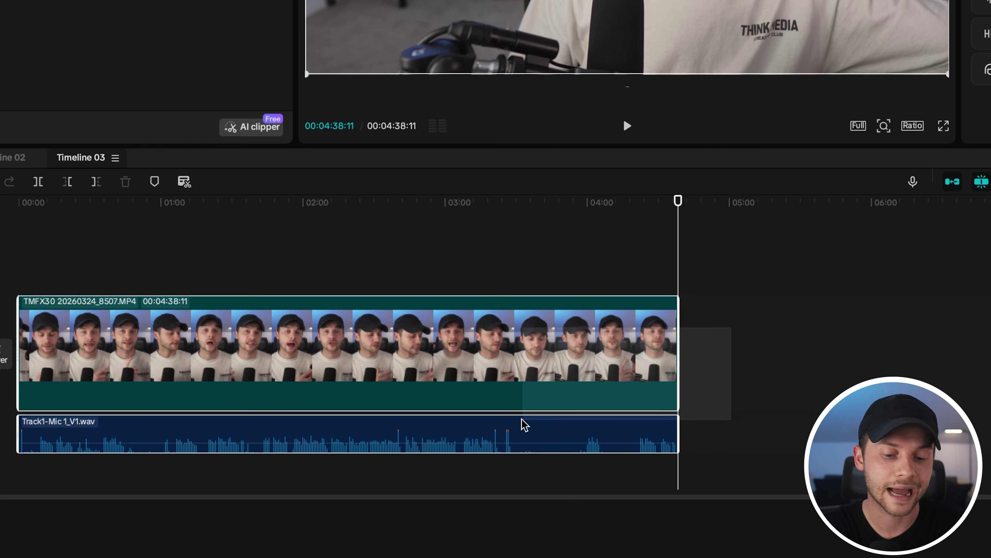
drag(527, 423, 516, 429)
right_click(532, 430)
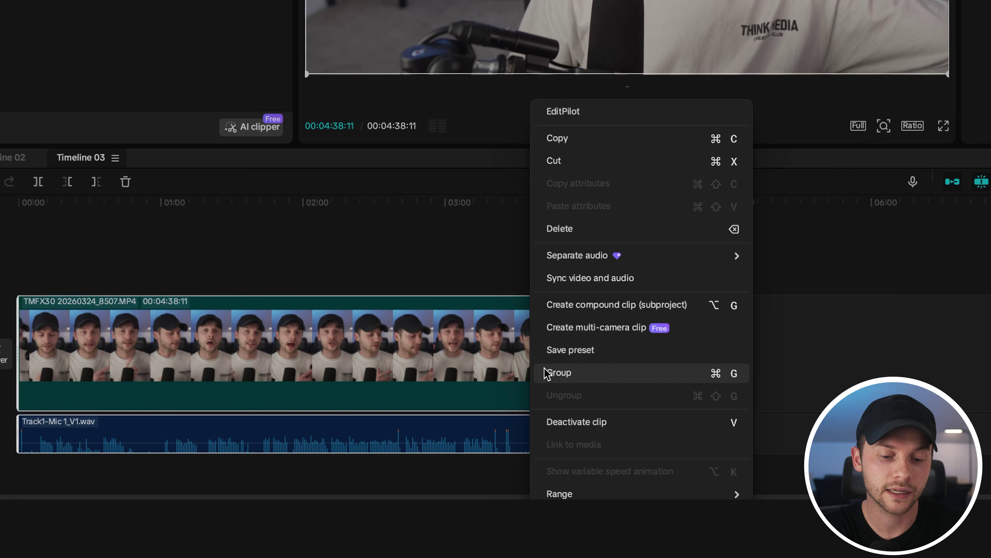
click(603, 312)
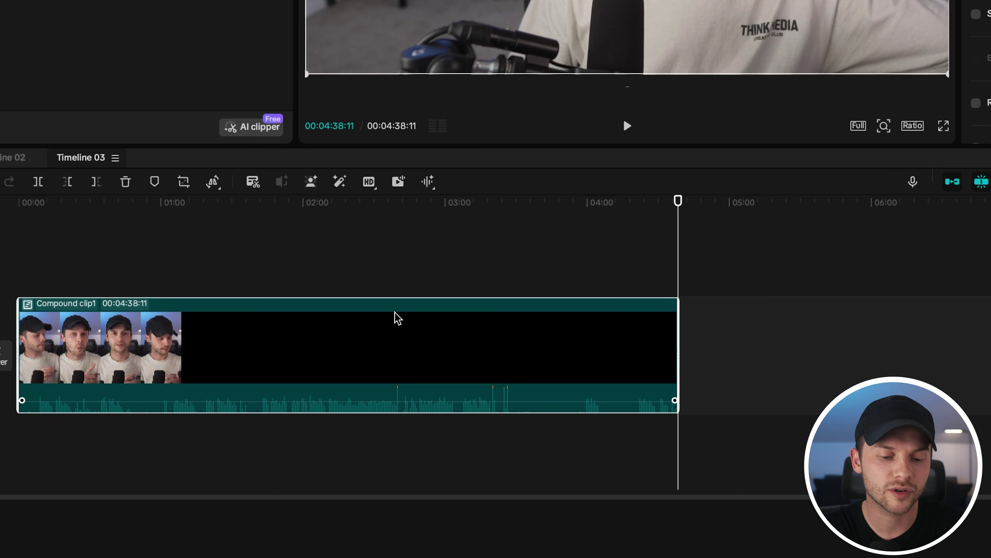
- Scrub the compound clip to about 38 seconds and play that take to check where the usable footage starts
drag(468, 203, 398, 203)
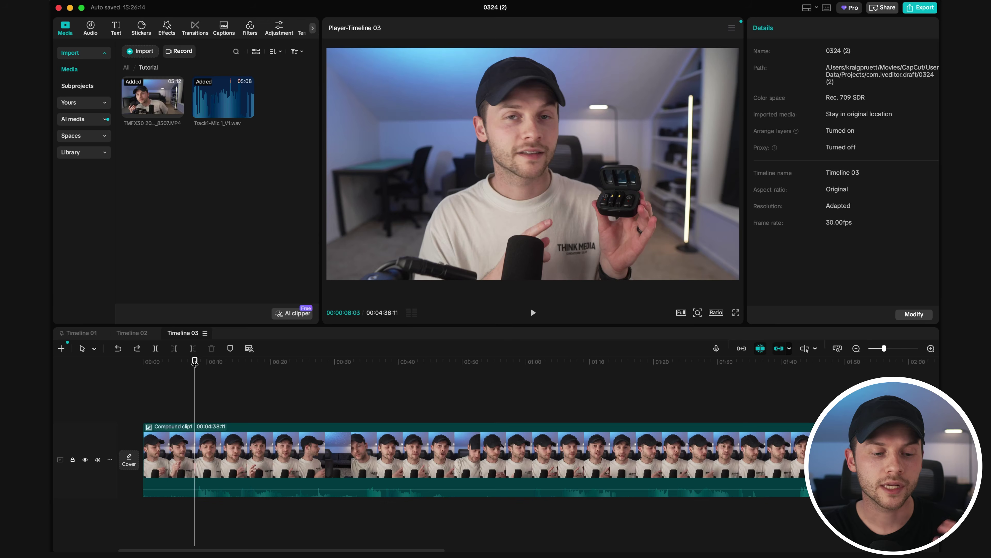
drag(194, 364, 386, 381)
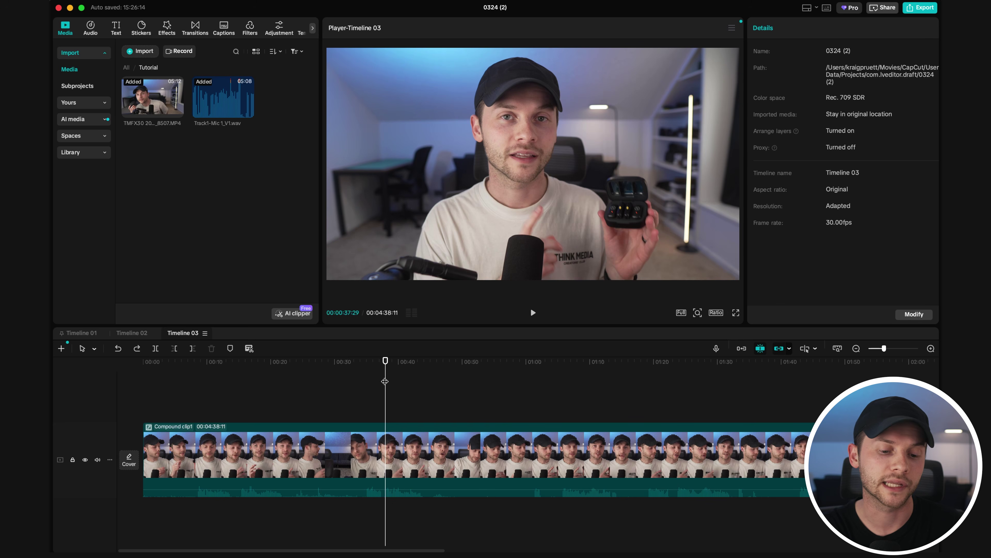
key(space)
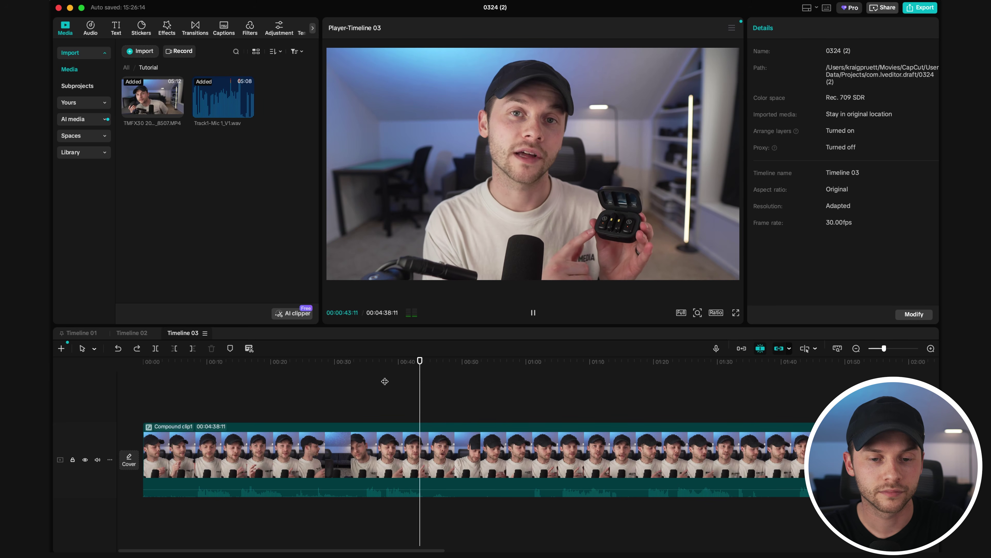
key(space)
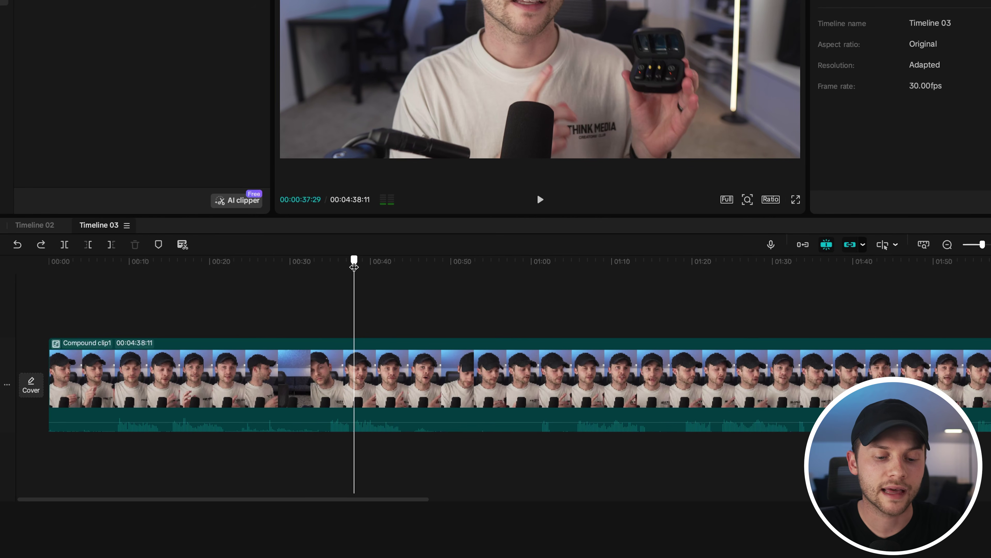
- Split the compound clip with the blade at five points between about 49 and 59 seconds
key(b)
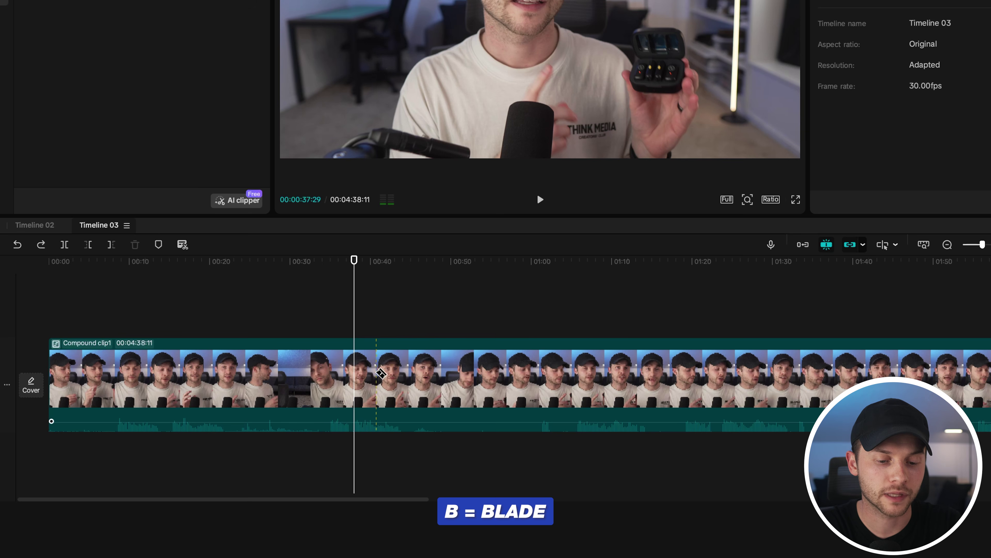
click(443, 380)
click(474, 381)
click(526, 381)
click(456, 381)
click(511, 380)
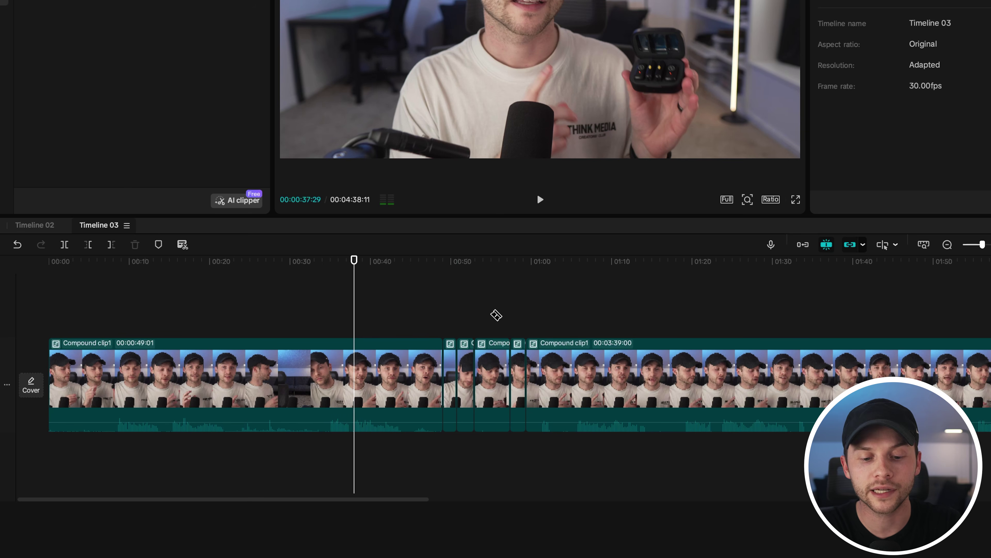
- Delete the four short segments between the first and last long pieces of the compound clip
key(a)
drag(516, 328, 451, 383)
key(Delete)
- Turn on the main track magnet to close the gap between the two remaining clips
drag(477, 269, 425, 292)
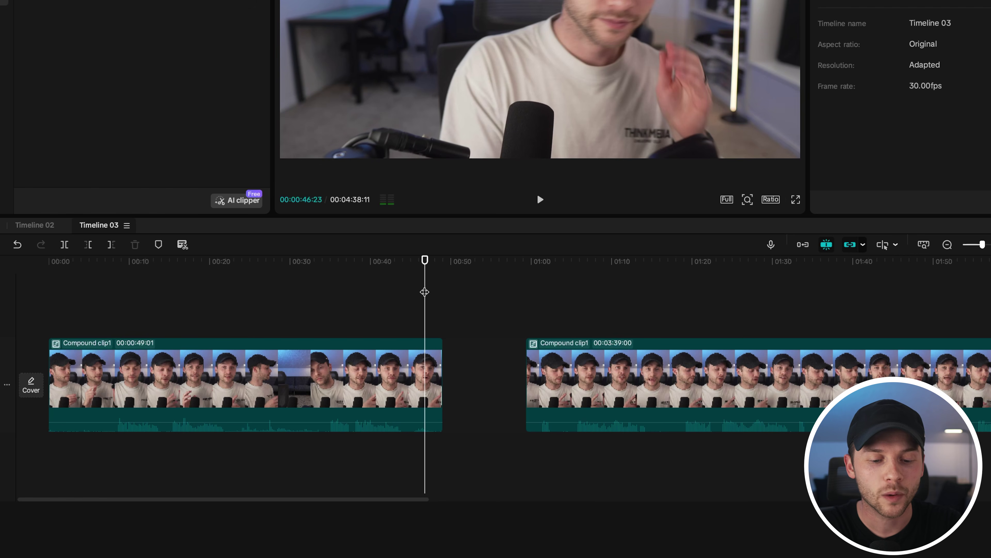
click(470, 357)
drag(546, 363, 574, 366)
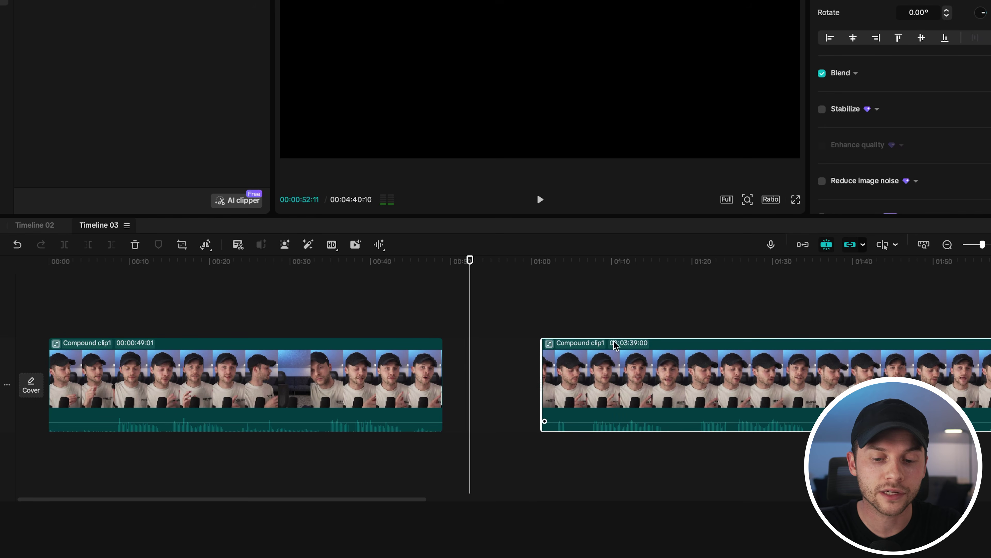
click(802, 245)
- Split the first clip at 00:00:37:22 and delete the part before the cut
click(471, 262)
drag(471, 263, 325, 262)
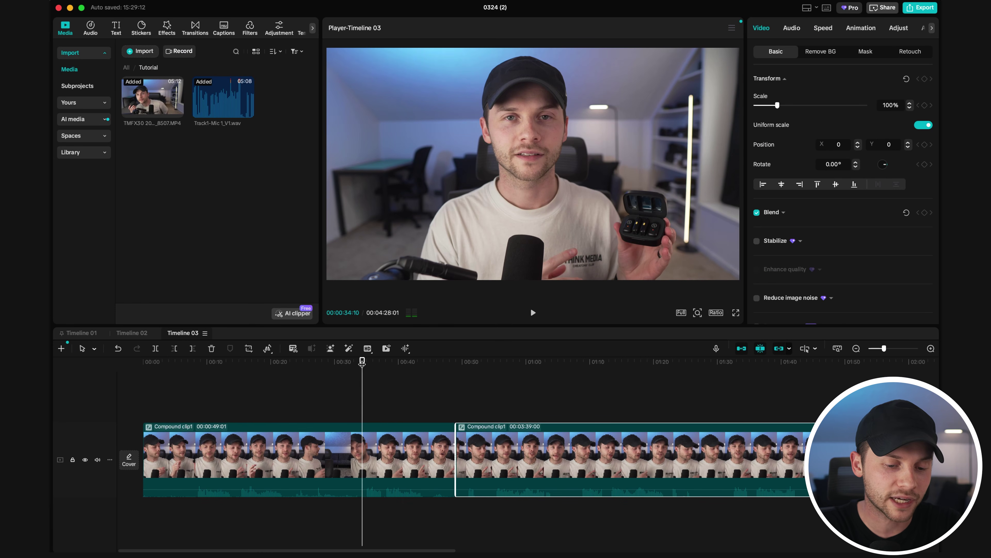
drag(359, 354, 382, 354)
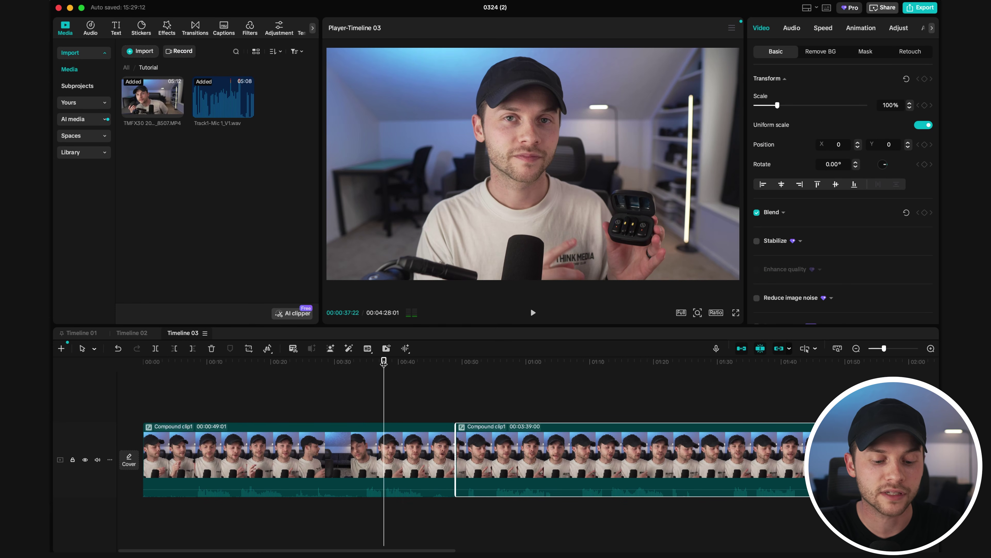
click(384, 451)
click(312, 456)
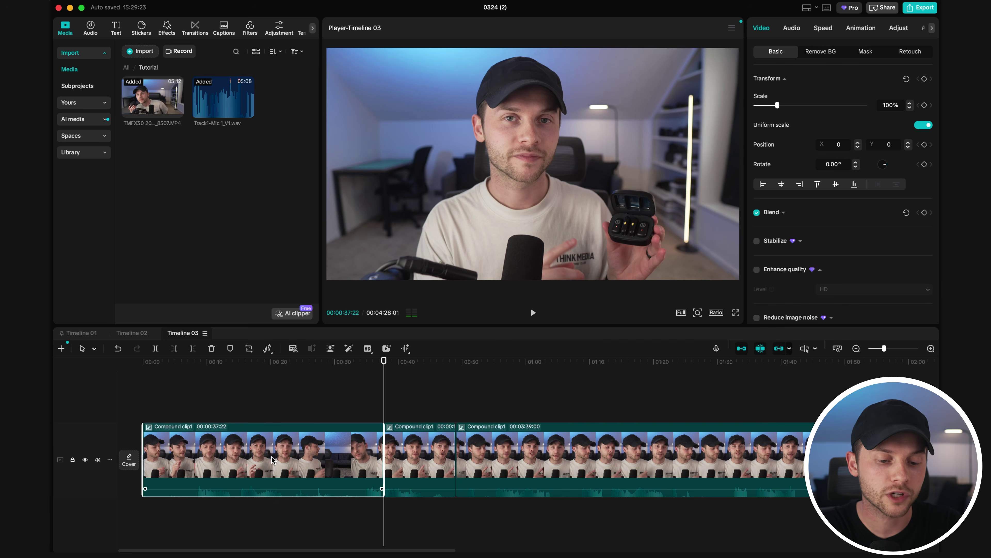
key(Delete)
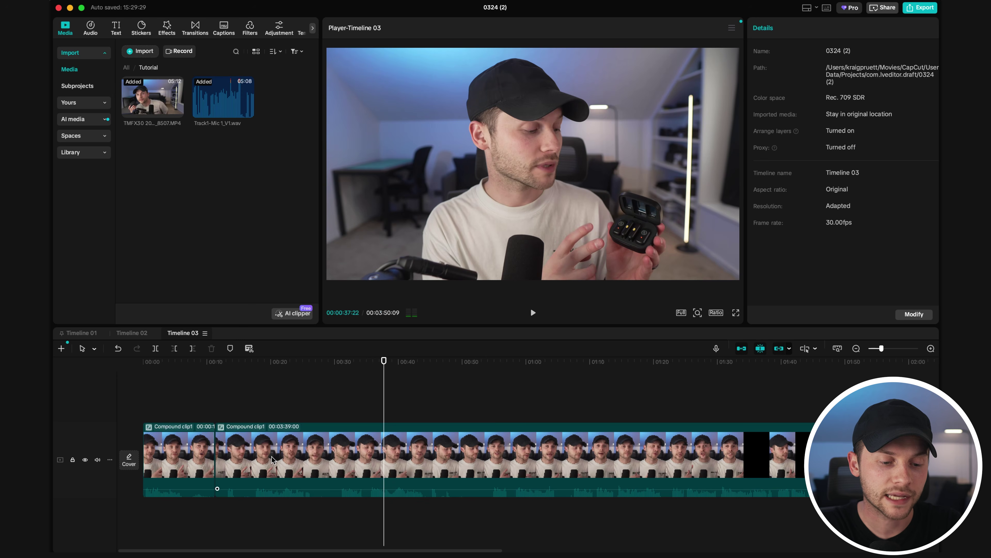
- Play the edited timeline from its start, and scrub to about 11 seconds to review the cuts
click(153, 361)
drag(153, 362, 141, 364)
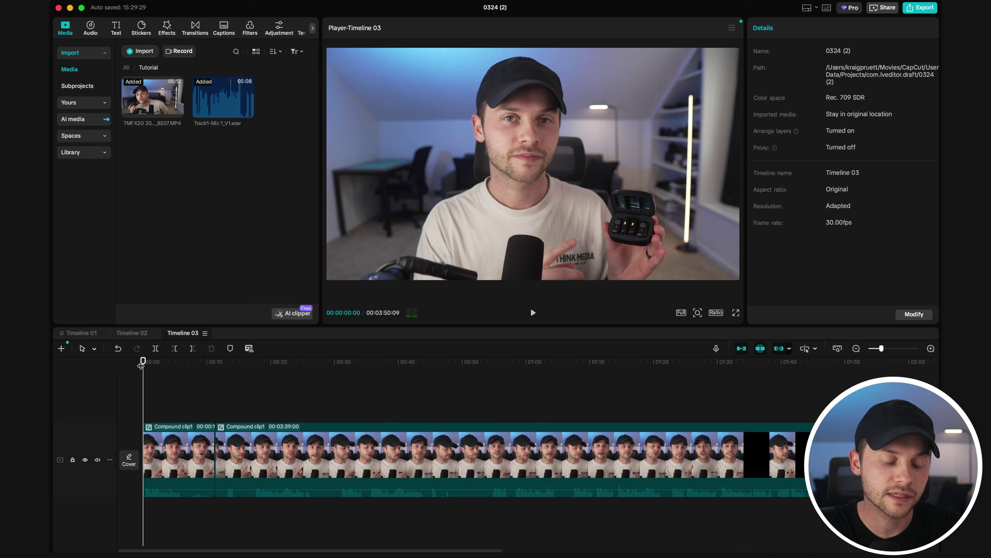
key(space)
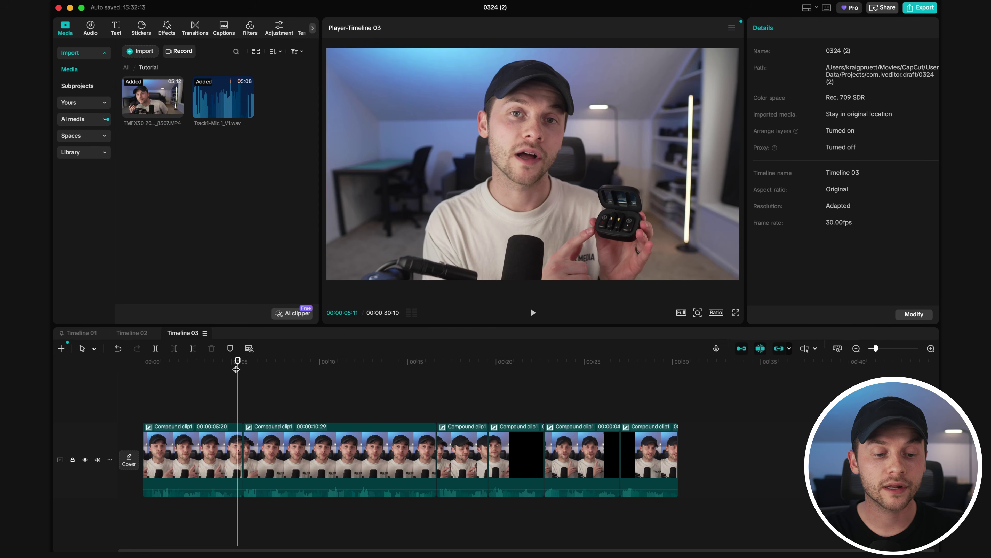
drag(236, 369, 344, 384)
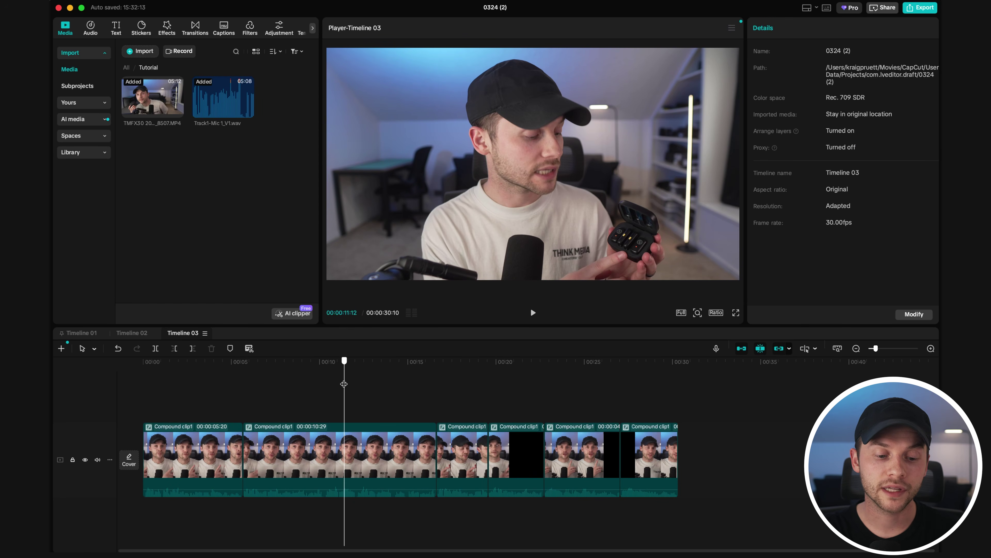
click(282, 446)
click(217, 447)
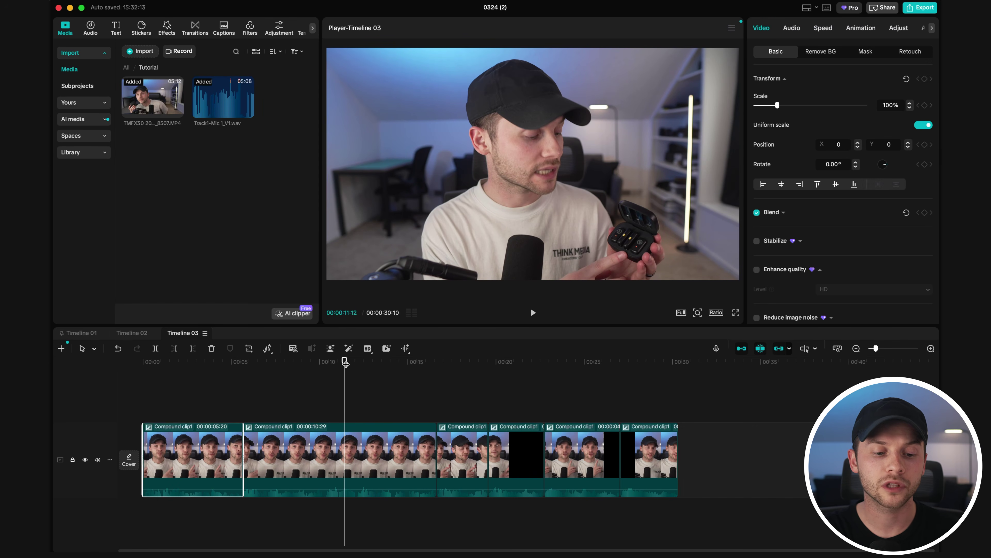
click(291, 449)
click(465, 452)
click(414, 453)
click(211, 453)
key(super+=)
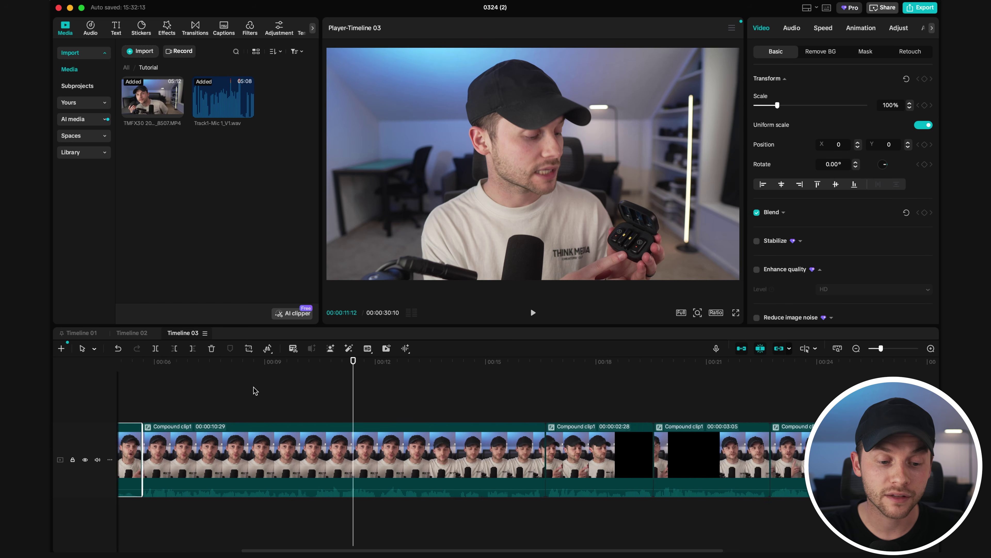
key(super+minus)
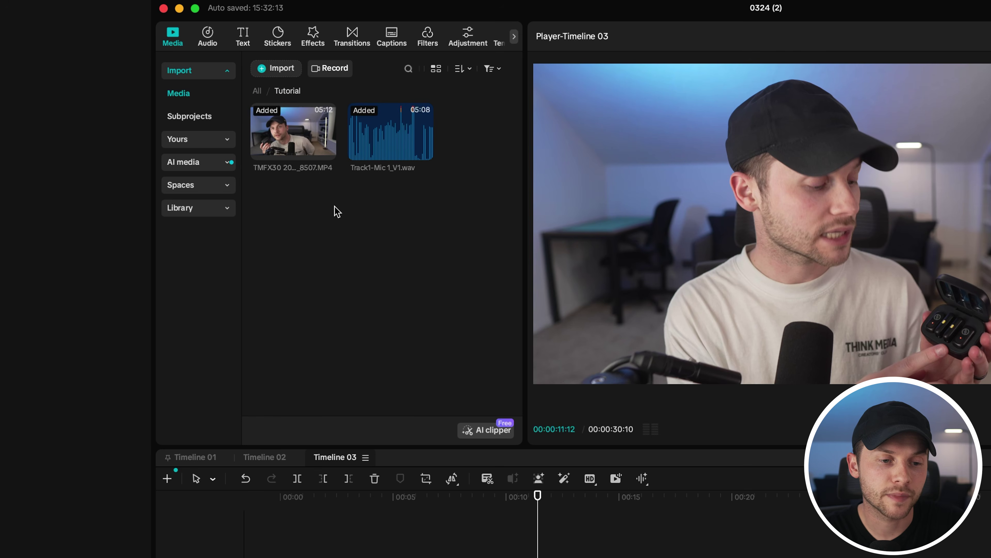
- Open the Lark A1 b-roll folder, and preview the 57-second FX3 clip ending in 9980.MP4
click(258, 92)
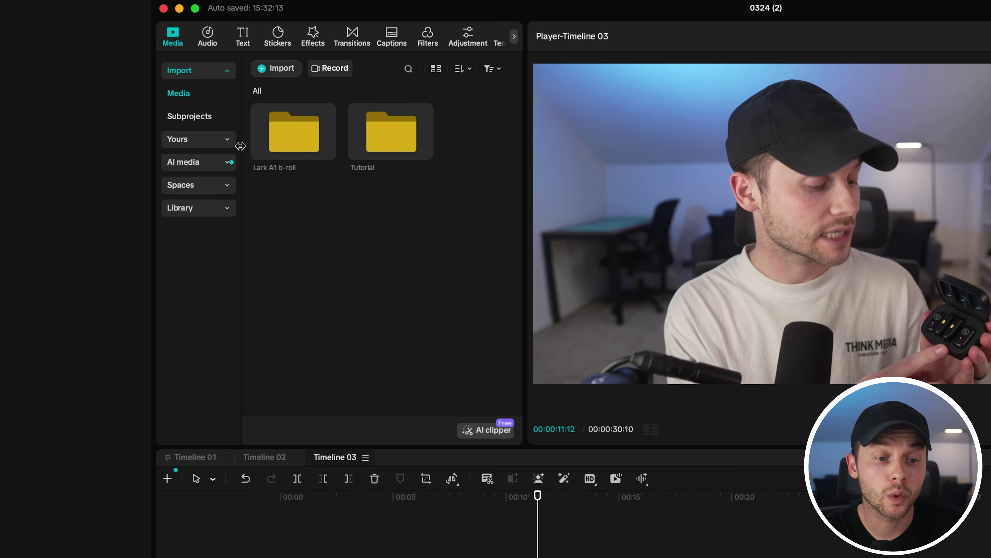
double_click(285, 139)
drag(525, 188, 544, 194)
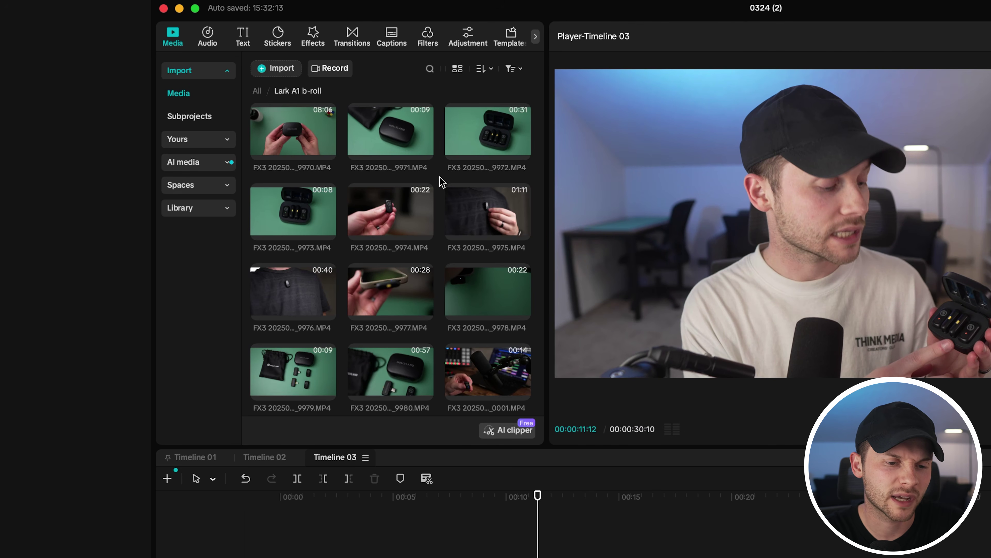
scroll(441, 209, down, 4)
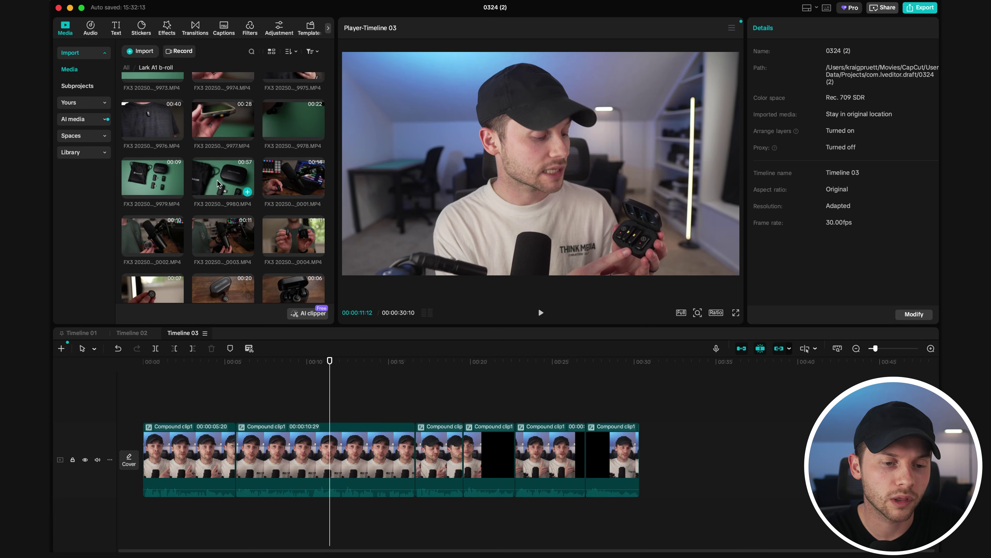
click(218, 184)
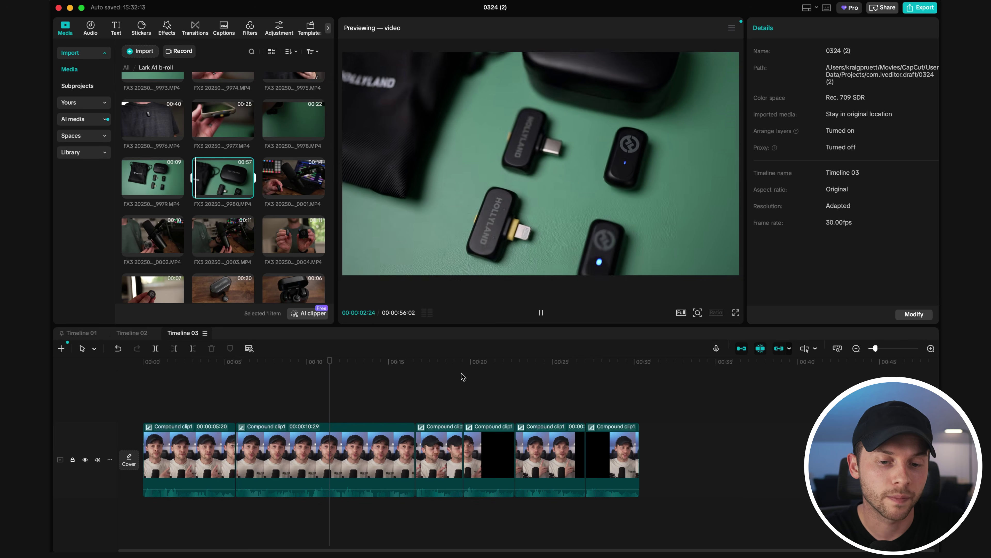
- Move the playhead to 00:00:18:03 over the third compound clip, and preview the b-roll clip ending in 9973.MP4
click(416, 362)
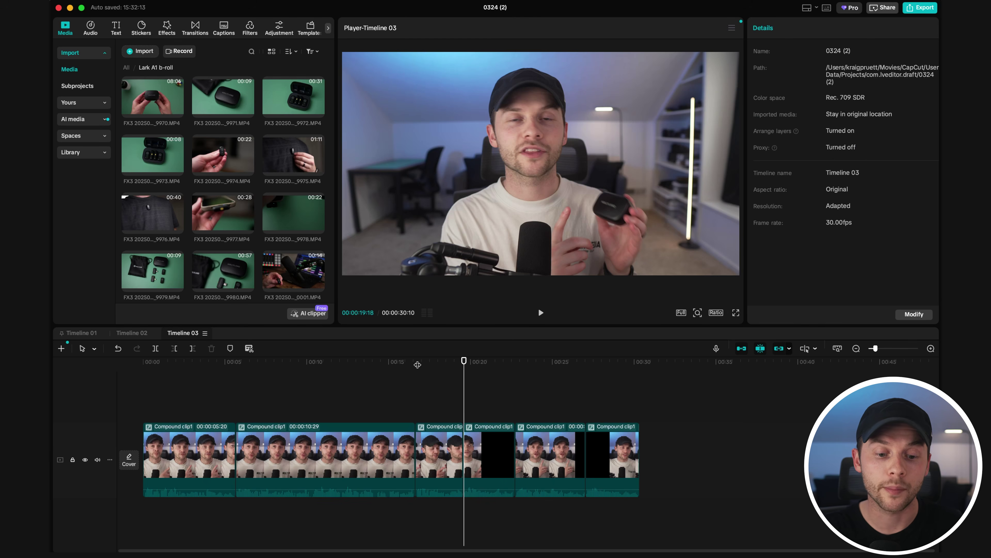
click(440, 392)
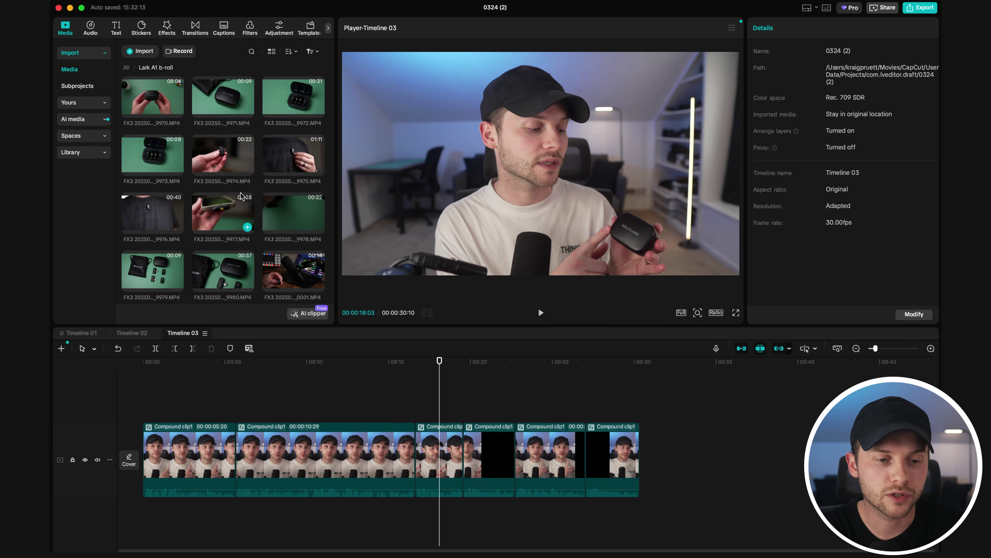
click(147, 160)
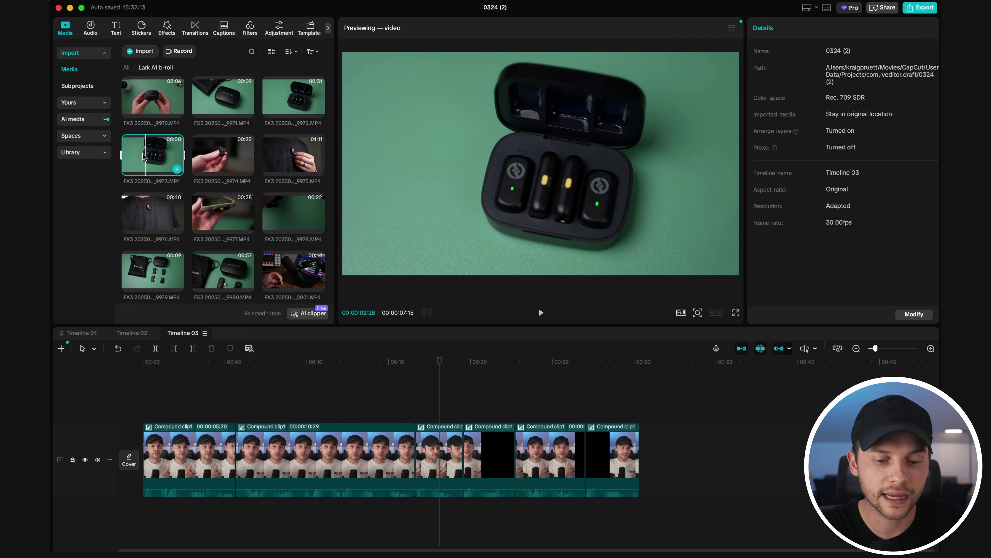
click(422, 348)
drag(398, 409, 426, 409)
key(Delete)
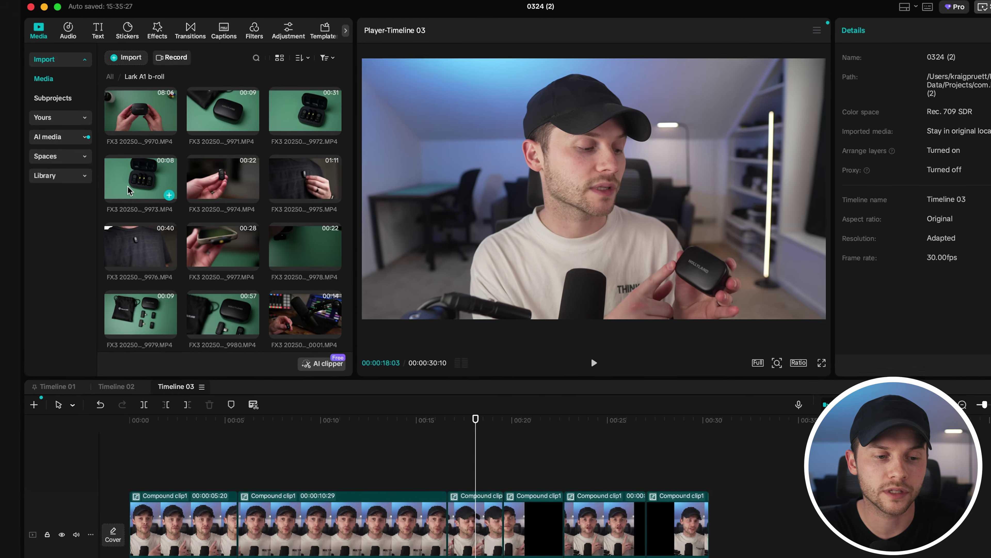
- Play the b-roll clip ending in 9973.MP4, marking an in point near its middle and an out point shortly before its end
click(128, 187)
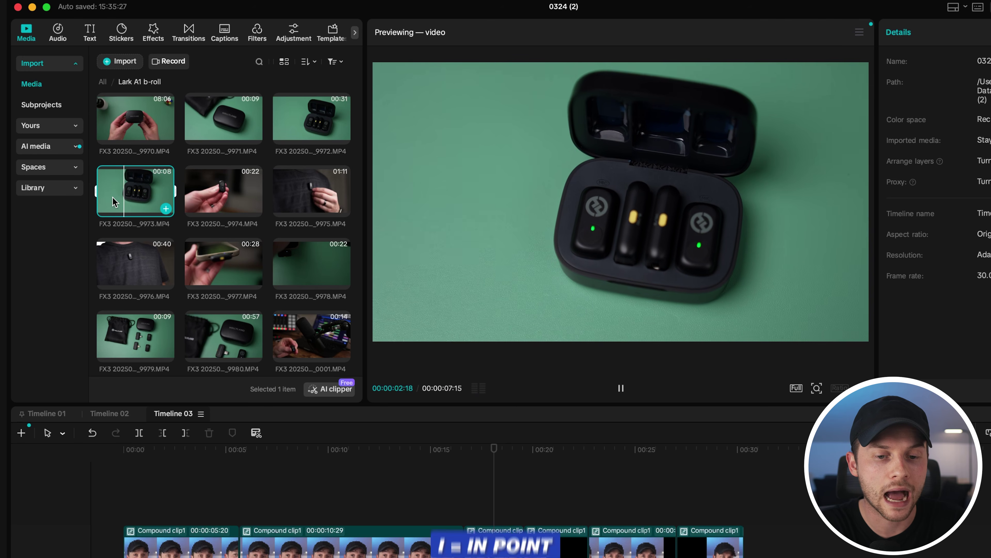
key(i)
key(i)
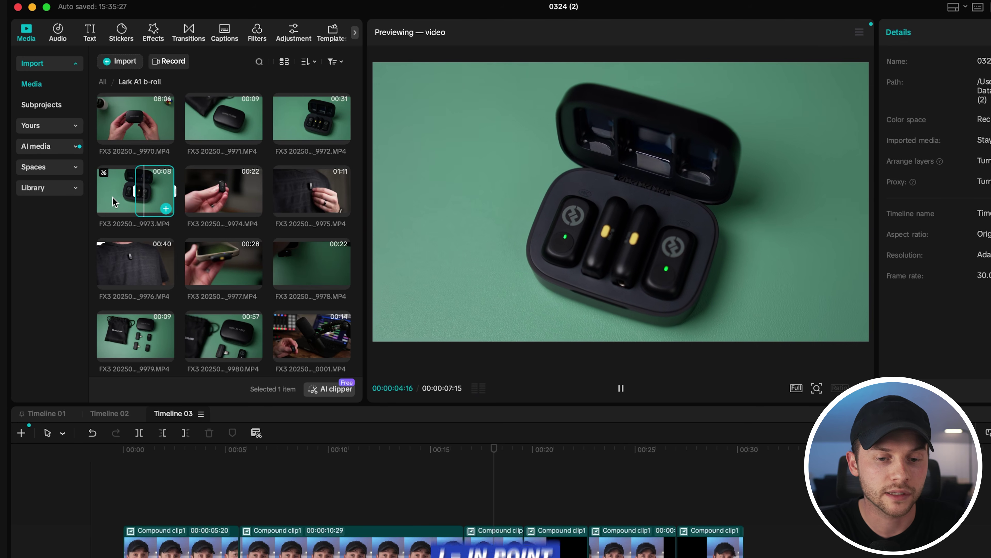
key(o)
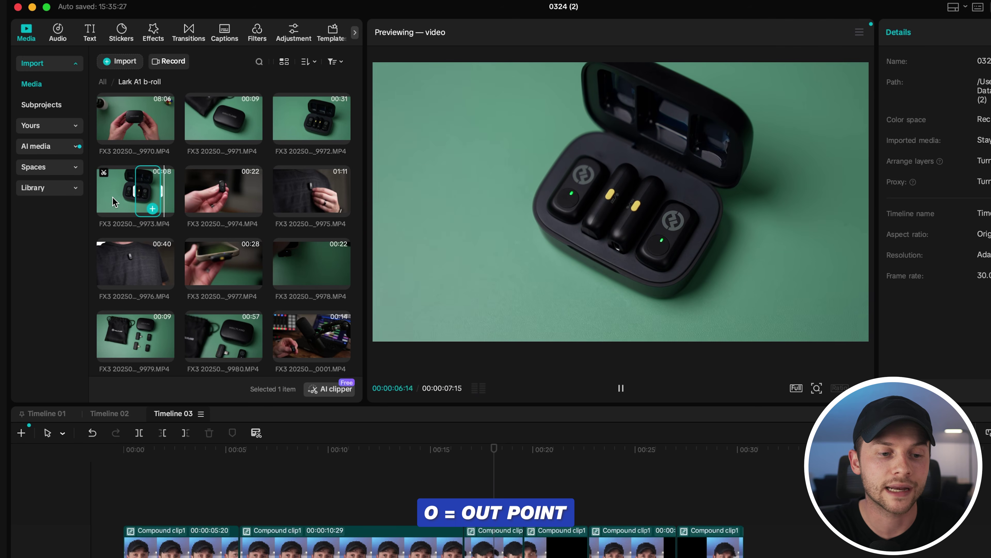
key(space)
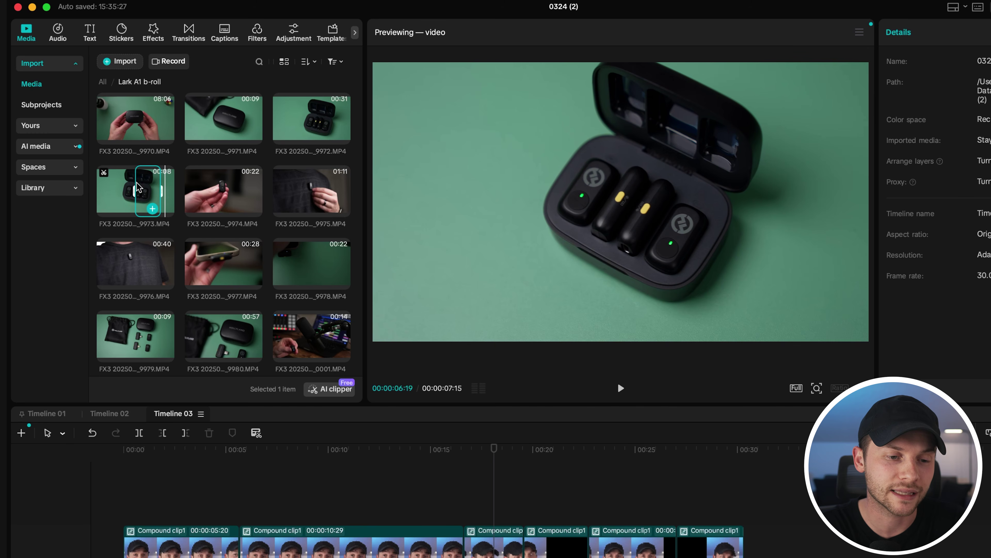
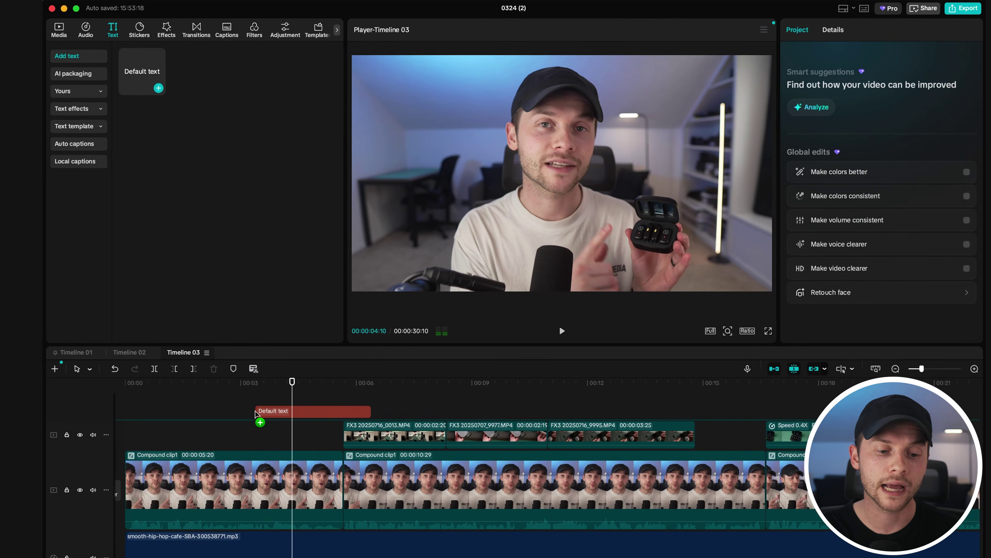
- Add a default text clip at about 3 seconds above the video tracks, and change its wording to "Hollyland Lark A1"
drag(255, 414, 256, 413)
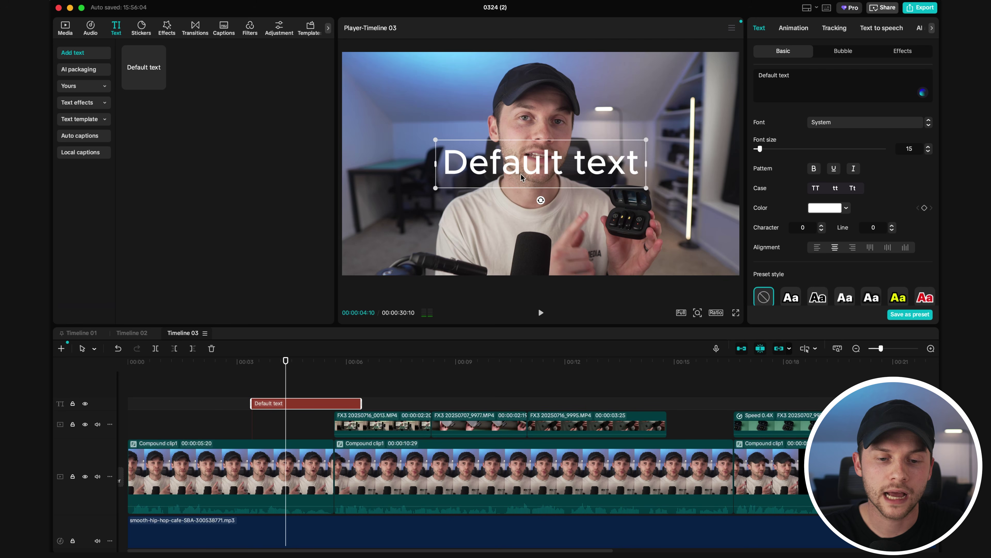
double_click(539, 158)
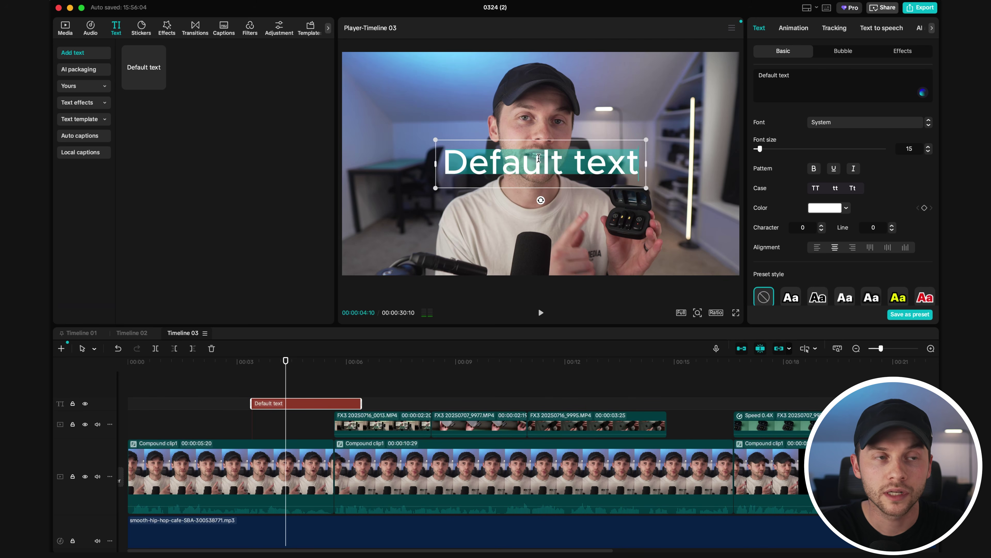
text(Ho)
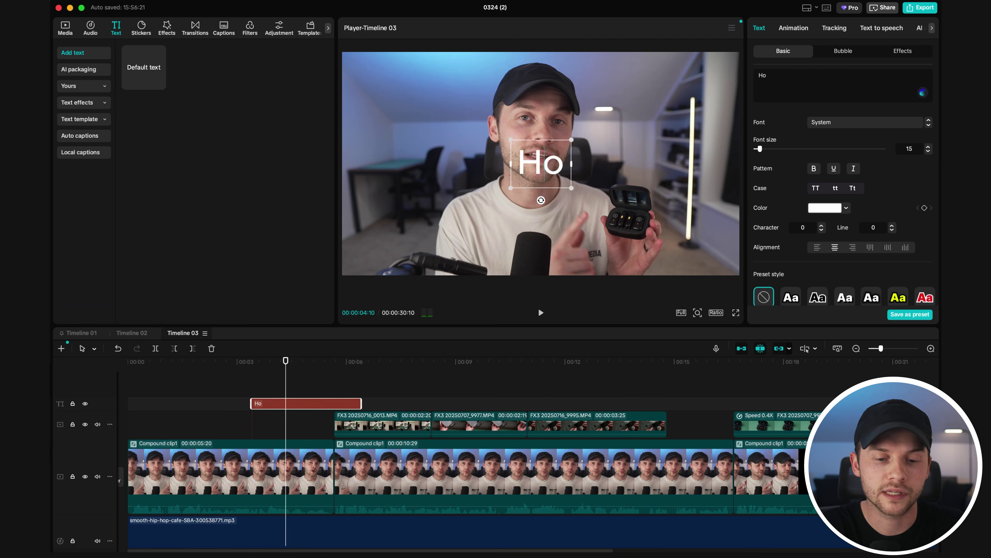
text(llyland Lark A1)
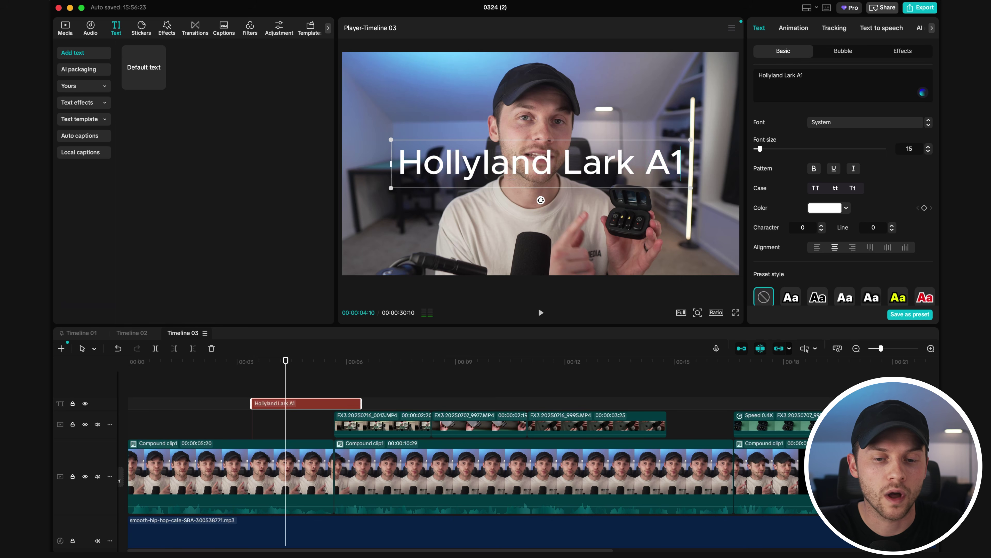
- Set the whole title in uppercase Arial at font size 10
key(super+a)
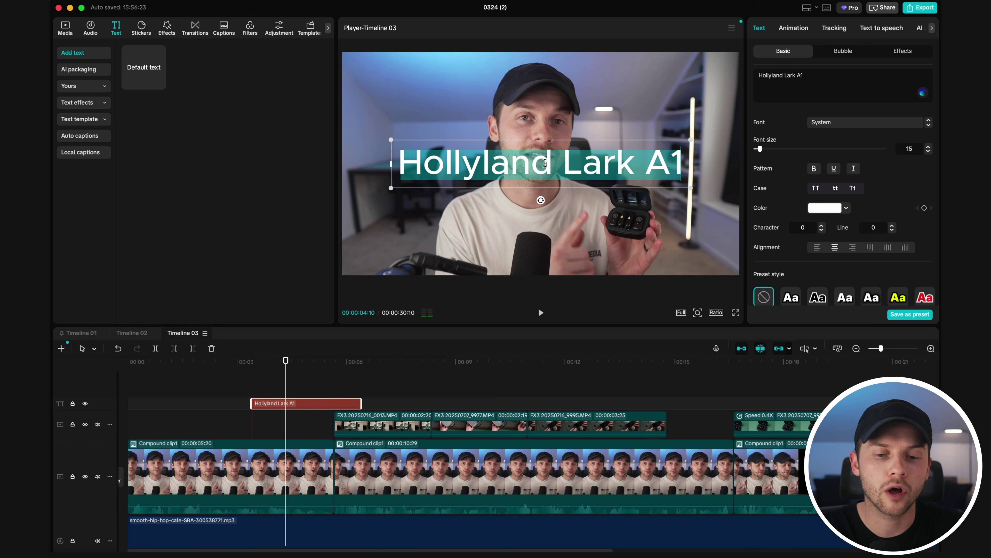
click(929, 120)
click(929, 121)
click(929, 120)
click(929, 120)
click(929, 120)
click(929, 121)
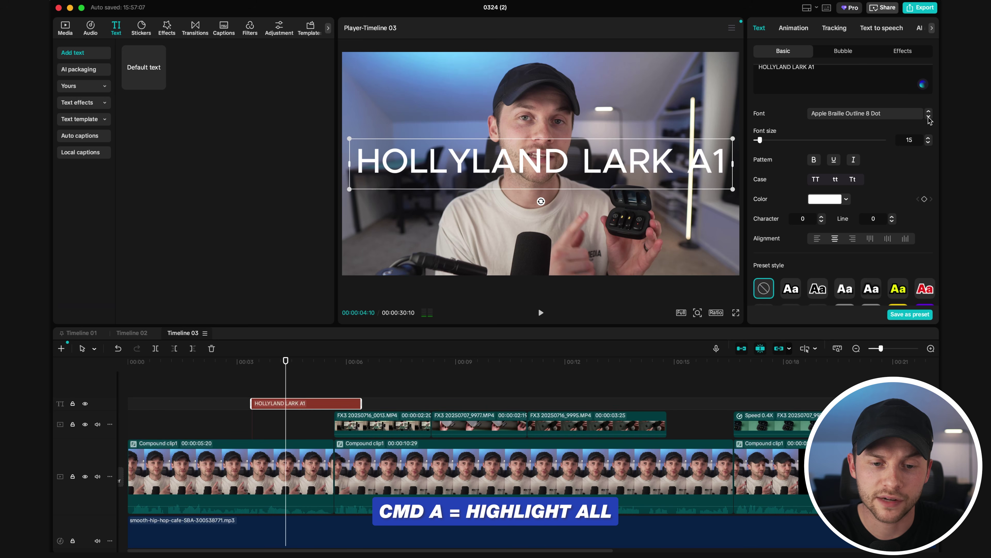
click(929, 120)
click(929, 120)
click(929, 120)
click(929, 120)
click(929, 121)
click(929, 113)
drag(759, 139, 760, 142)
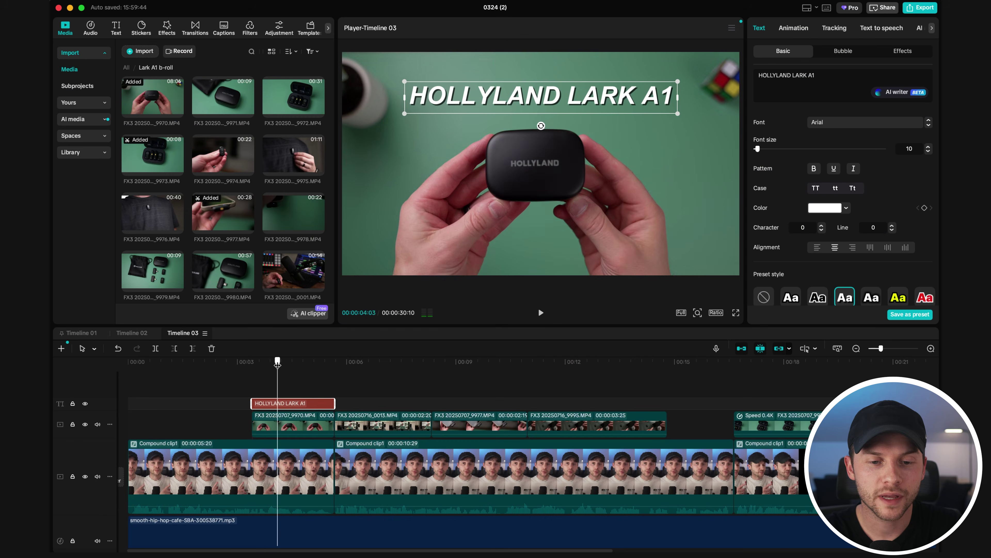
- Apply the "Fade-...eveal" entrance animation to the title, and play the timeline from just before the title starts
mouse_move(277, 362)
mouse_down()
mouse_move(254, 361)
mouse_move(273, 361)
mouse_up()
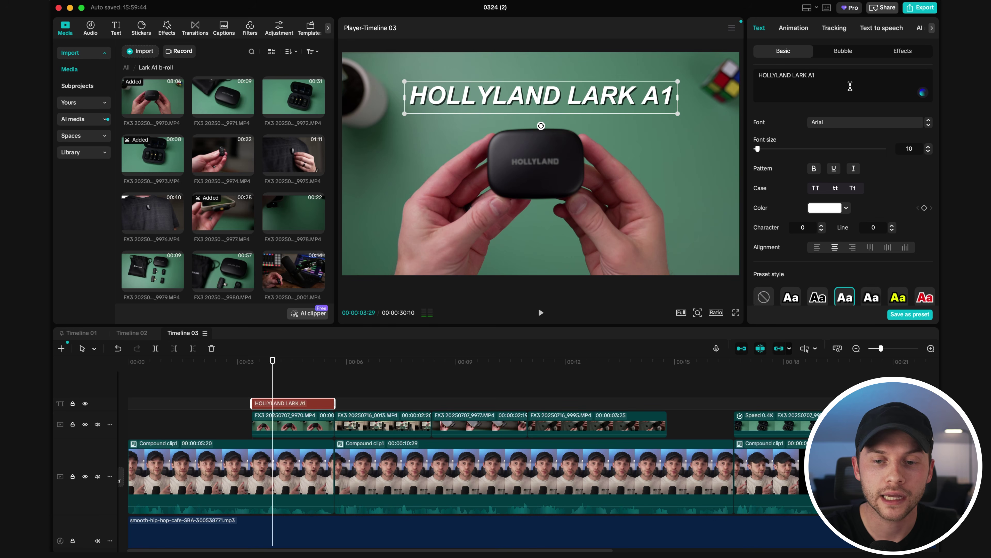
click(794, 29)
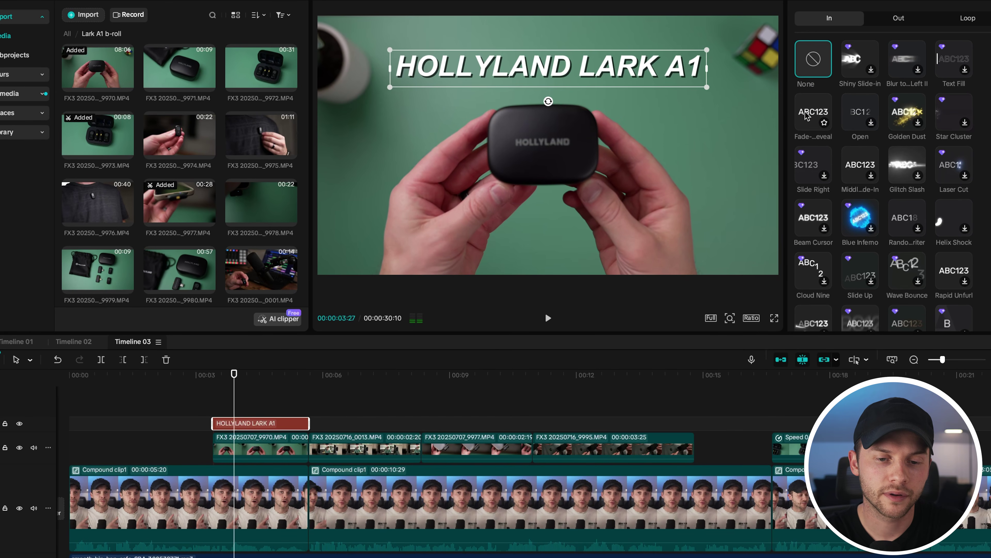
click(806, 114)
drag(234, 374, 196, 386)
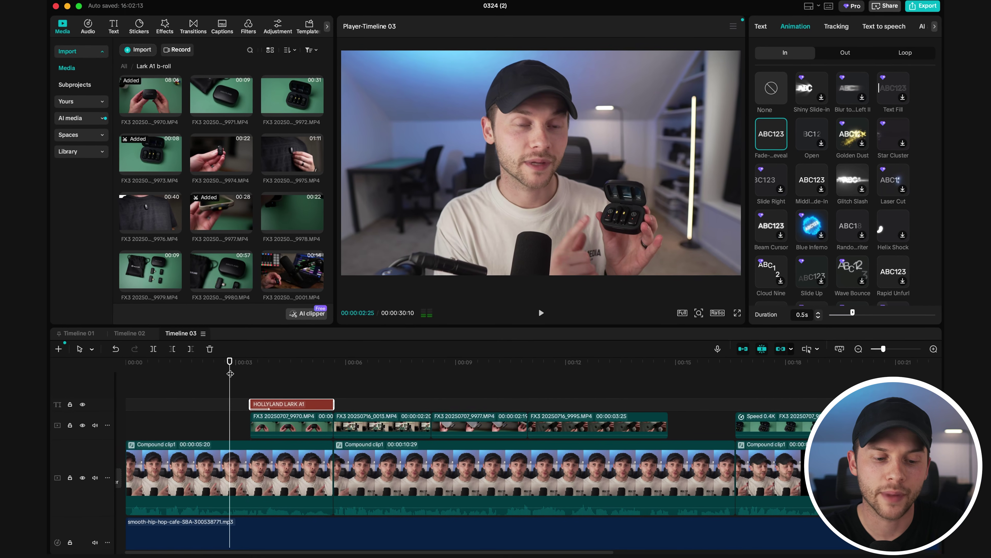
key(space)
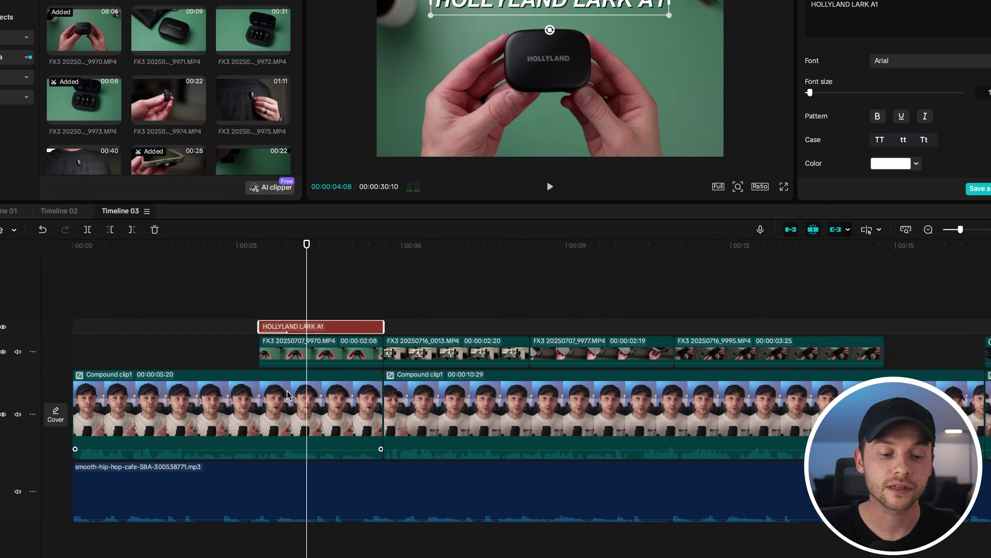
- Select the first compound clip, the b-roll clip above it and the title in turn to examine the track layers
click(312, 409)
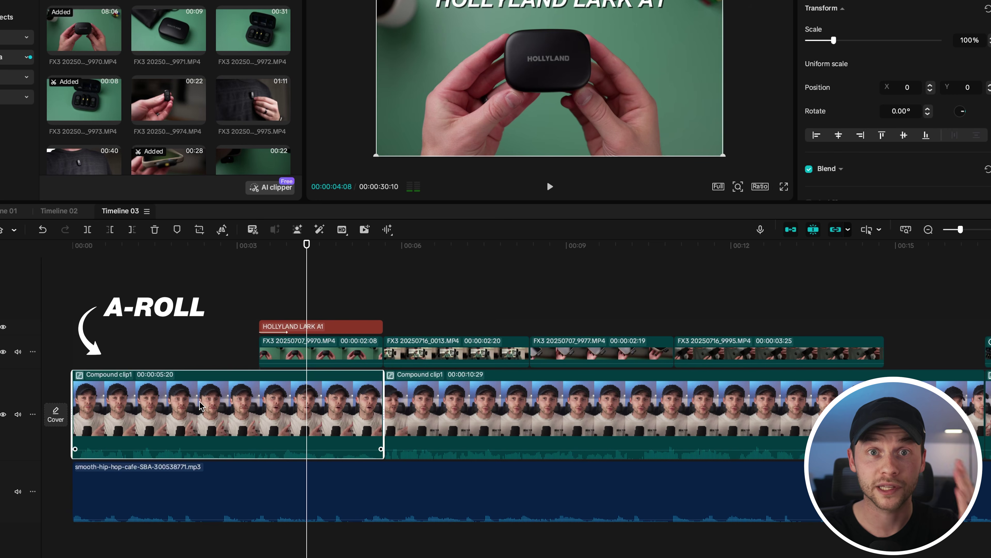
click(287, 355)
scroll(288, 354, up, 2)
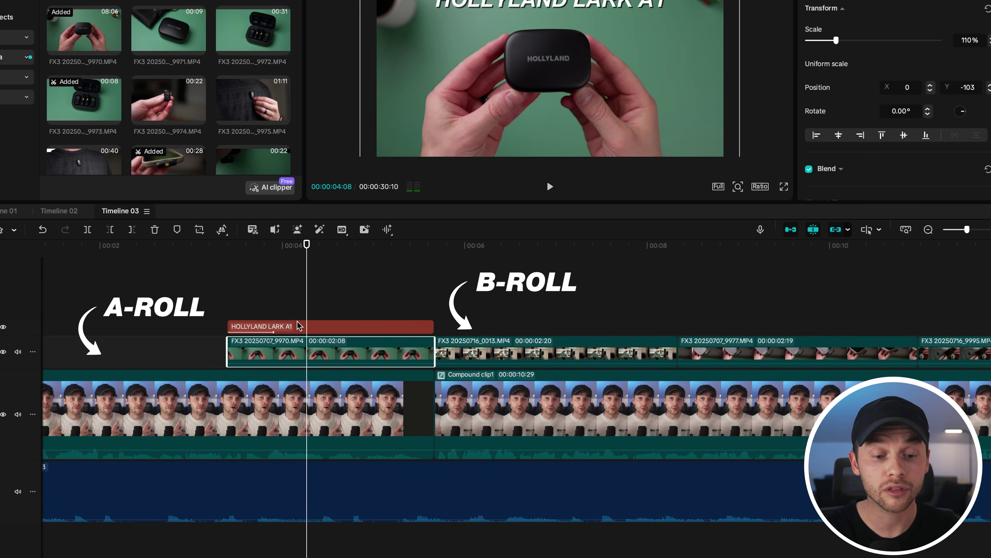
click(314, 326)
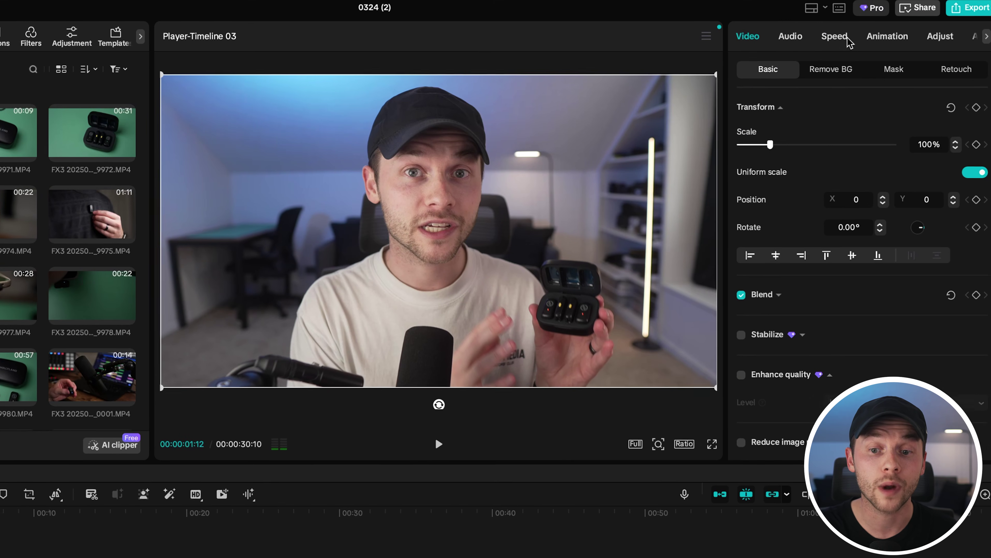
- Look through the speed, audio, animation and color adjustment settings of the first compound clip
click(821, 43)
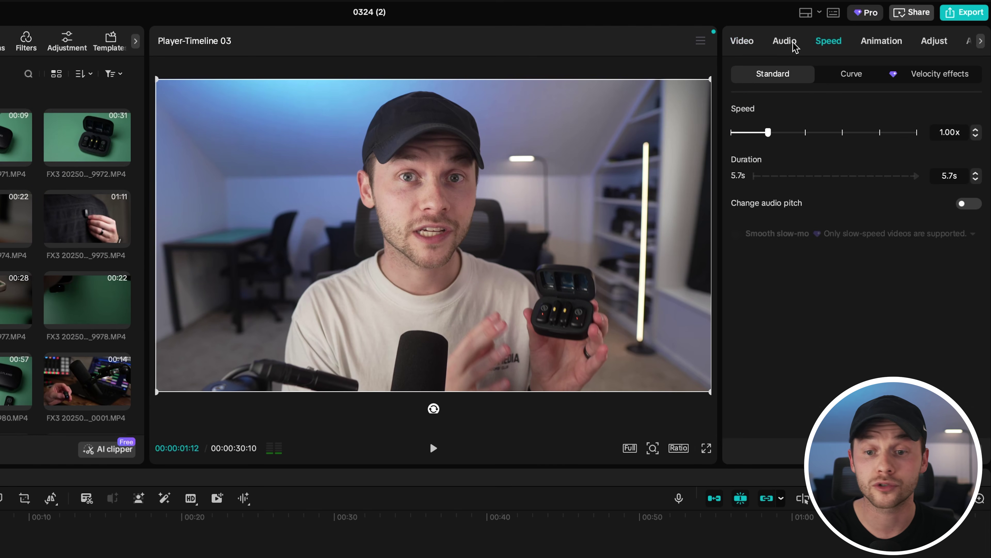
click(795, 46)
click(884, 43)
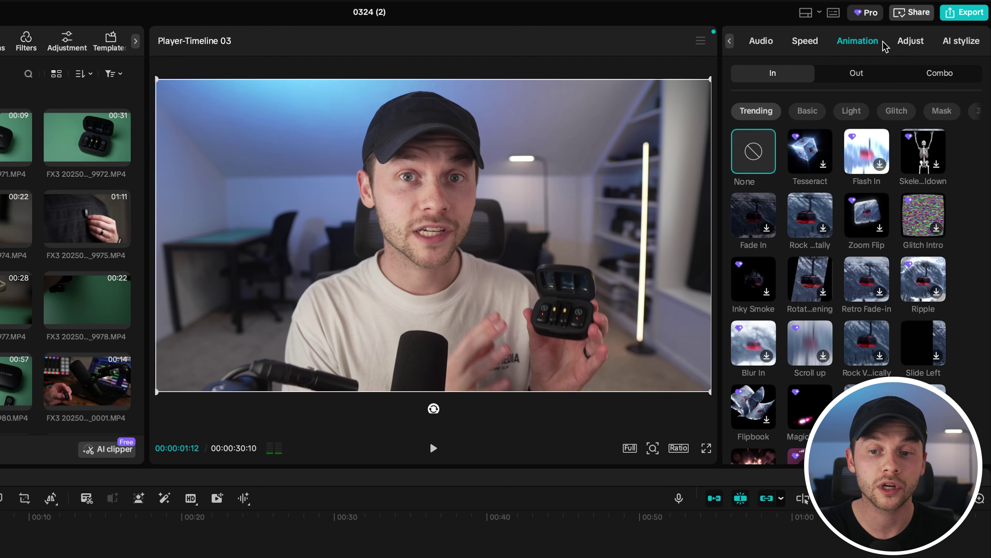
click(908, 43)
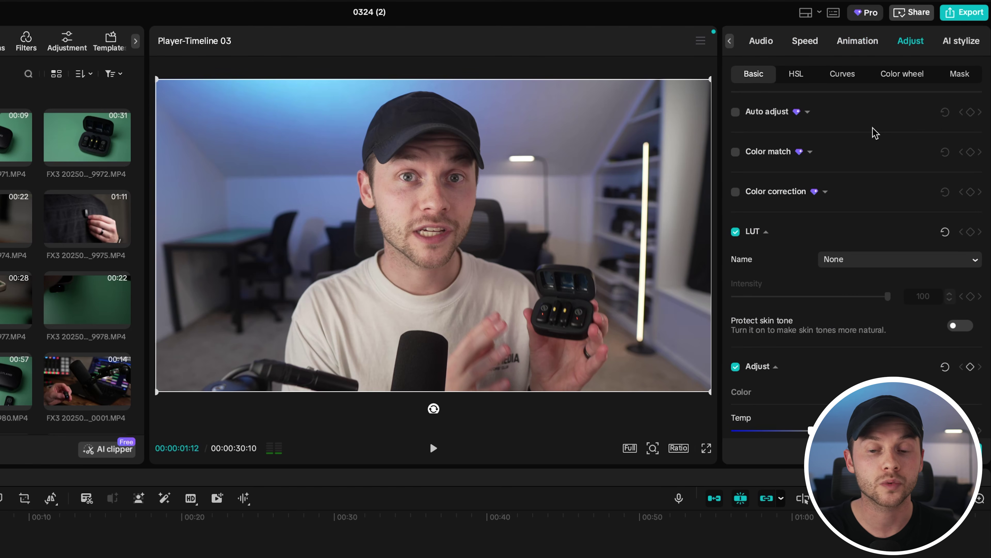
scroll(879, 160, down, 4)
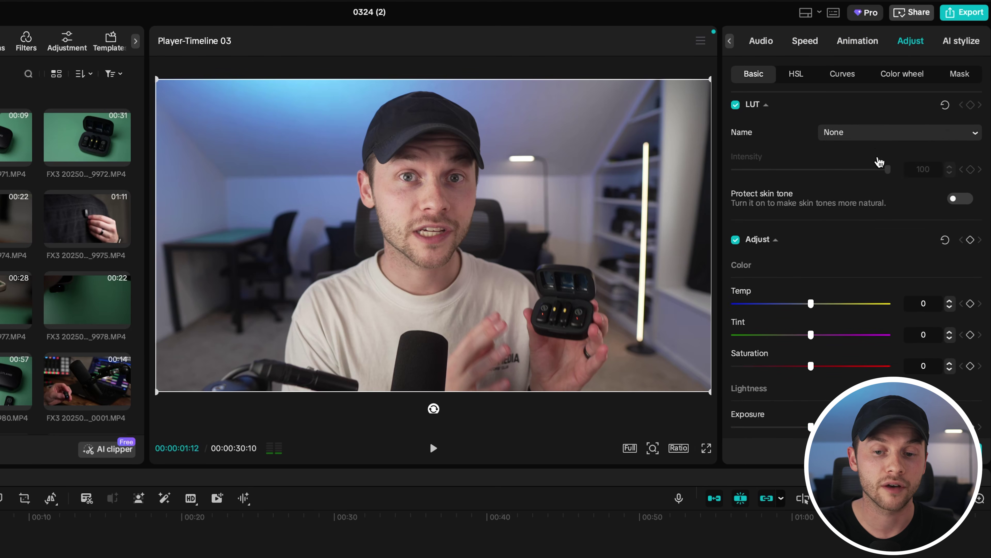
scroll(879, 160, up, 1)
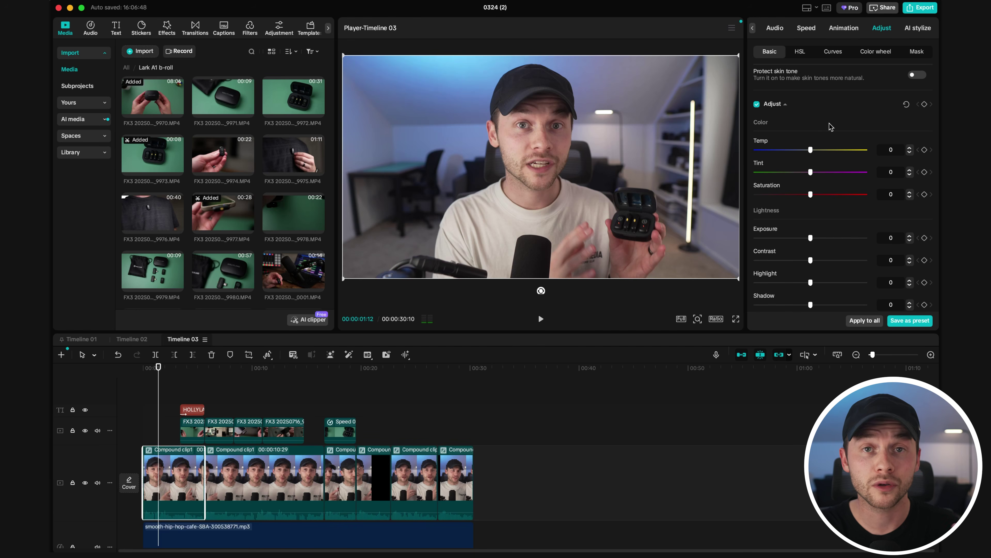
- Set the first compound clip's contrast to 10, highlight to -11 and whites to -8
scroll(830, 127, down, 2)
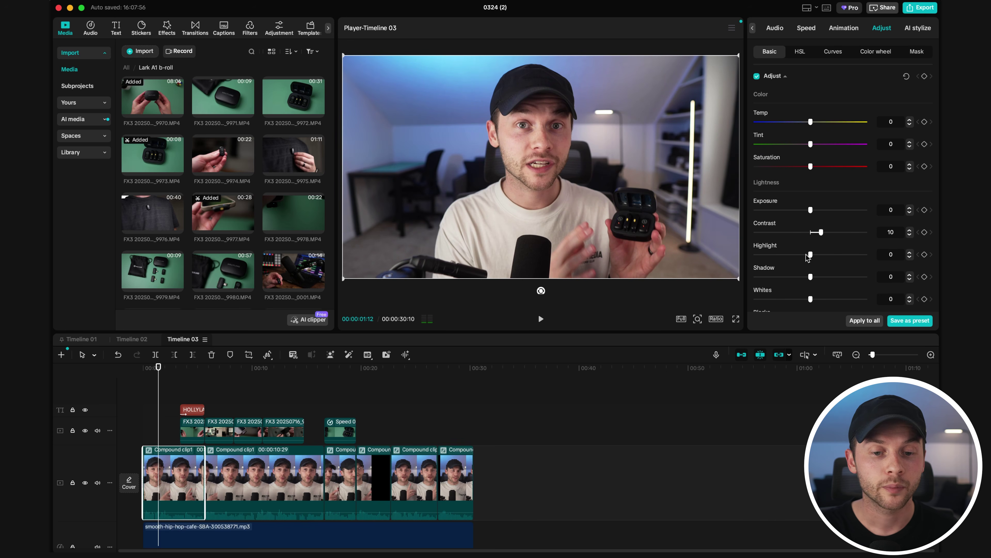
scroll(798, 256, down, 2)
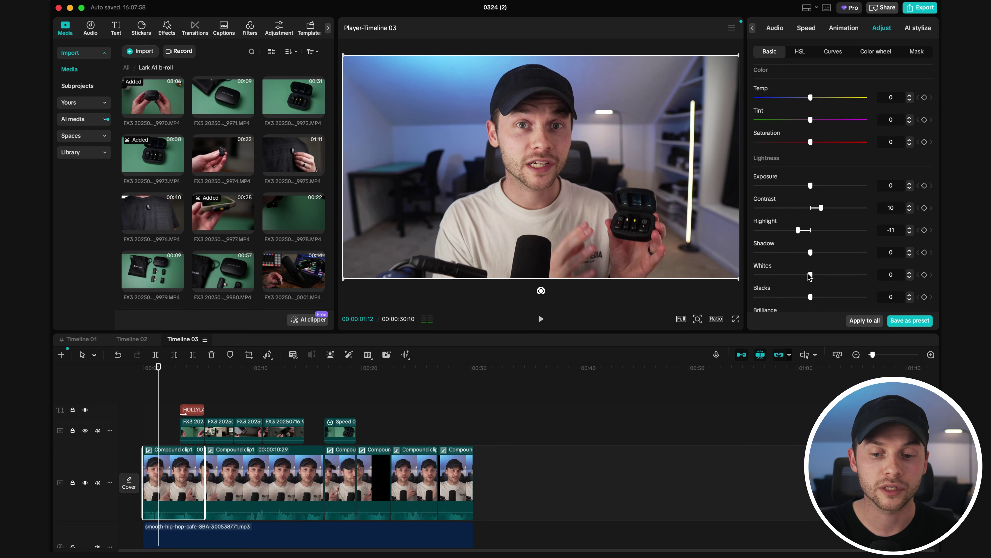
drag(811, 275, 802, 275)
scroll(819, 273, down, 1)
- Set the clip's clarity to 4, and try a vignette of 15 before dialing it back down
scroll(819, 273, down, 6)
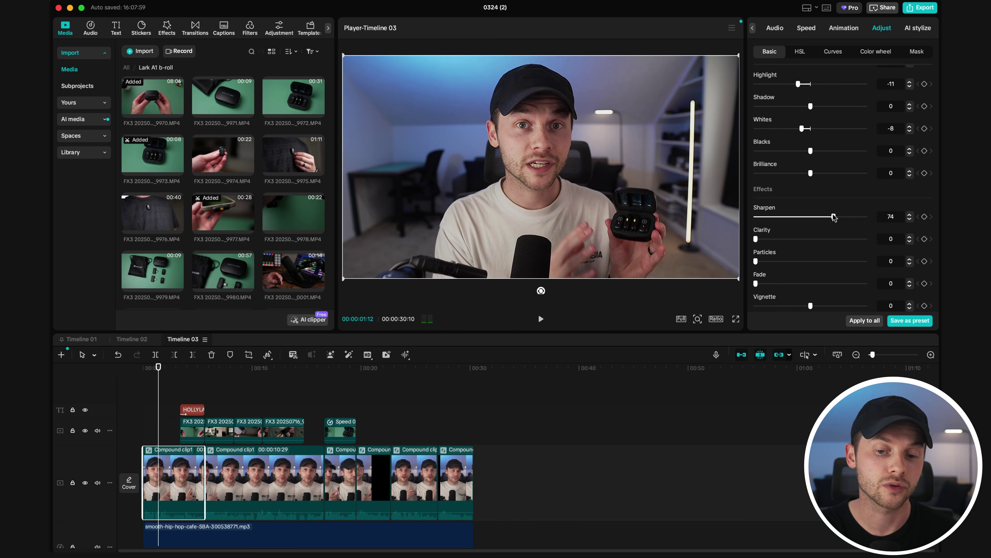
drag(756, 239, 790, 239)
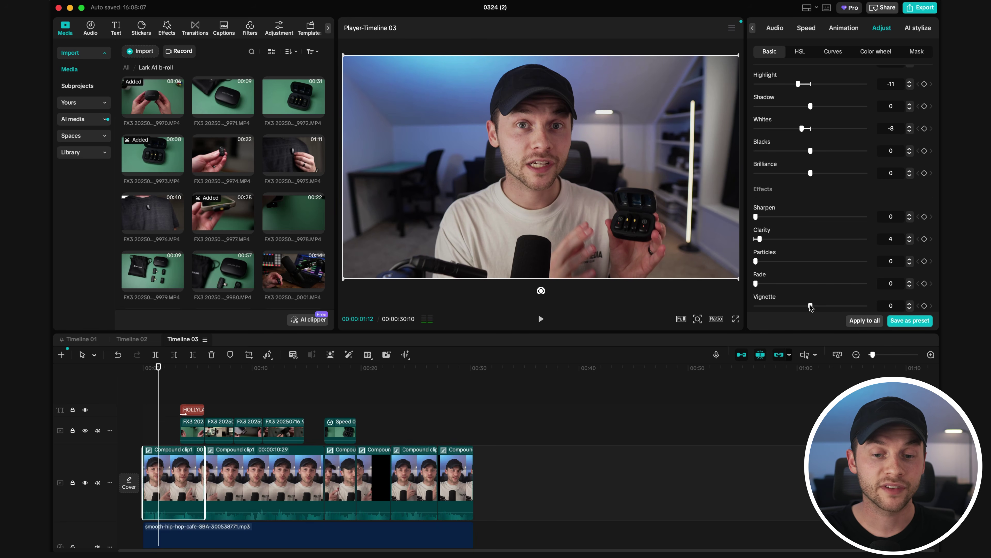
drag(805, 306, 827, 306)
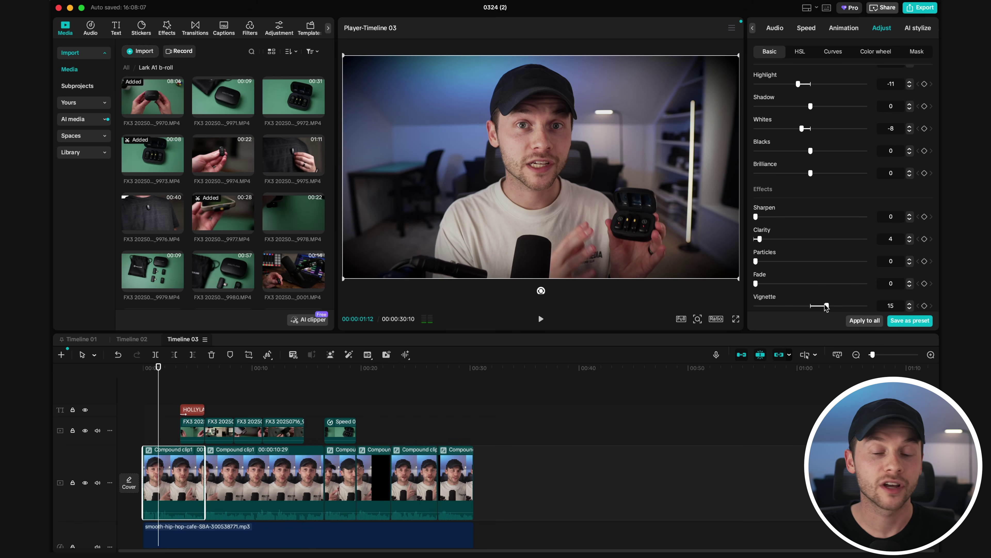
drag(826, 306, 811, 306)
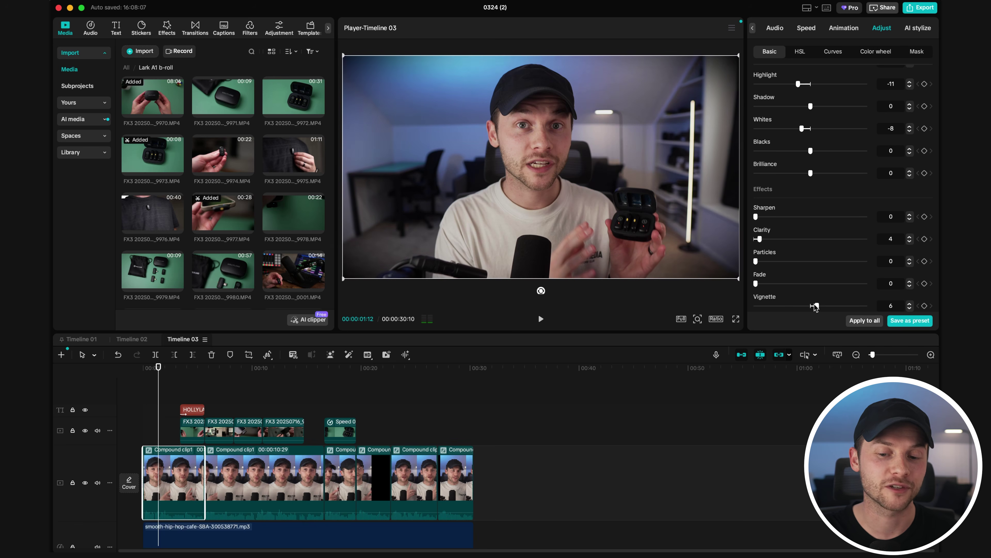
- Compare the clip with its basic adjustments off and on, and play the timeline from near its start
scroll(838, 241, up, 10)
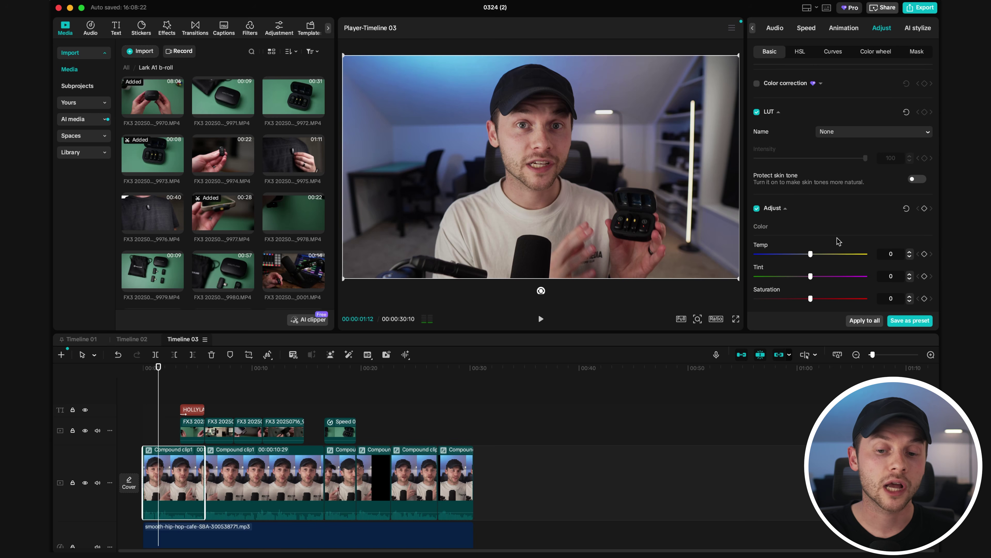
click(757, 212)
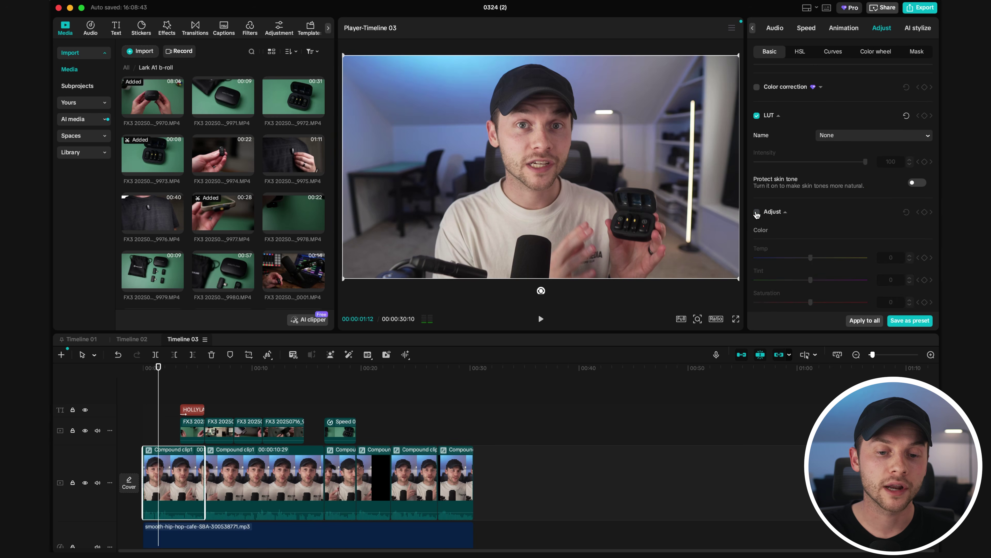
click(756, 212)
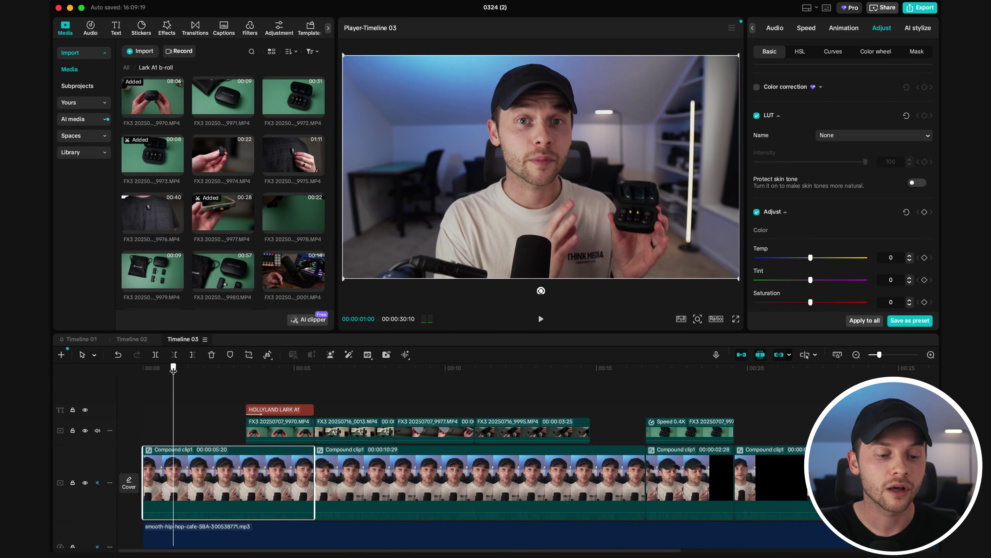
key(space)
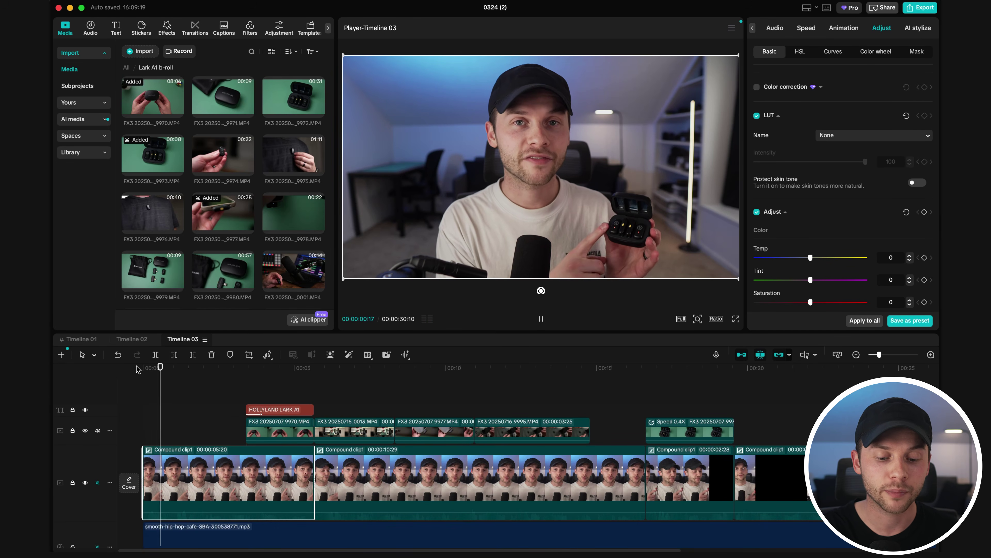
key(l)
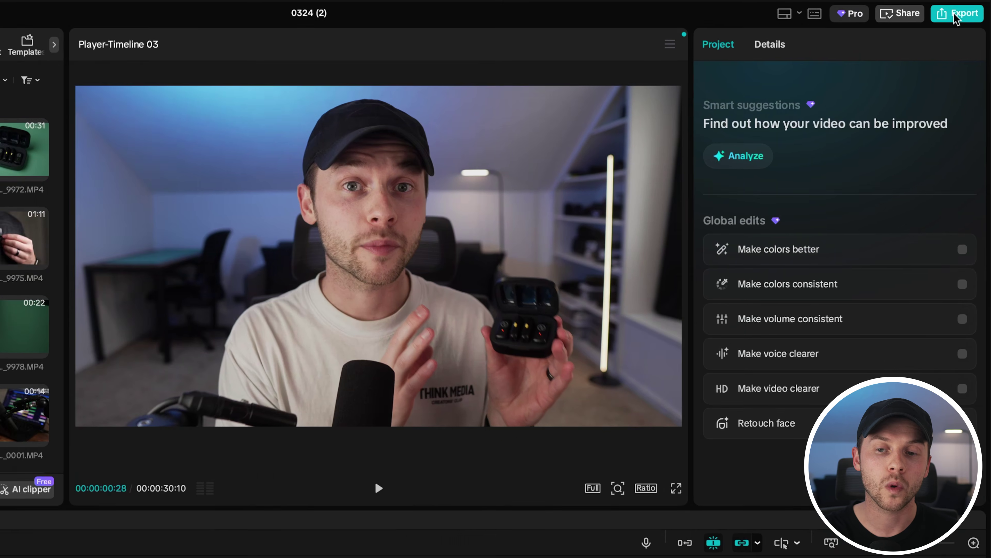
- Open the export settings for the timeline and name the exported video "Lark A1 mini review"
click(954, 16)
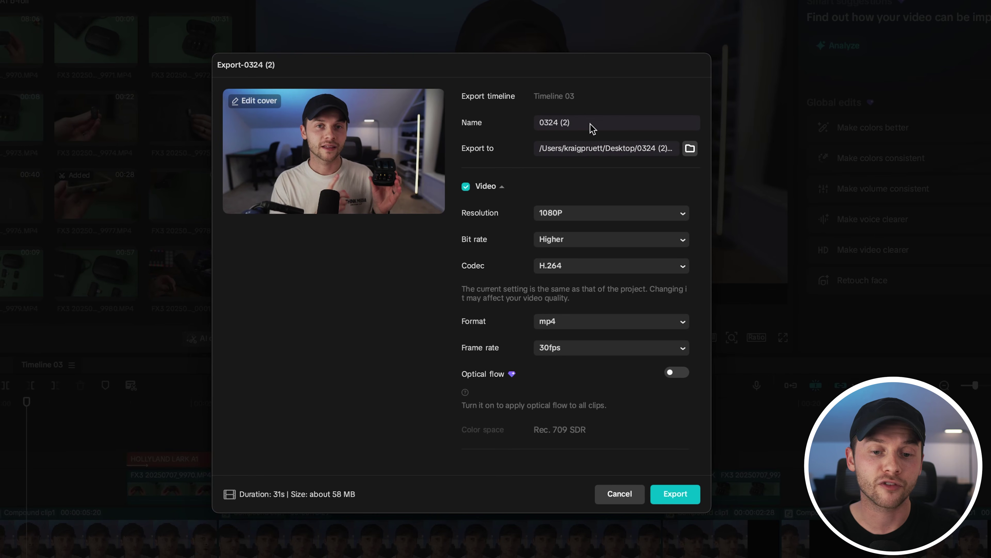
triple_click(481, 229)
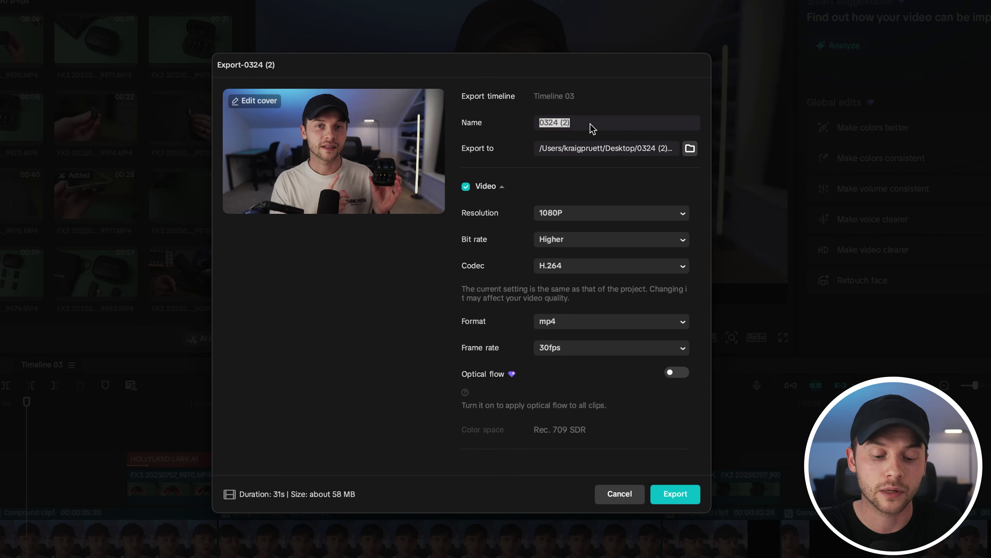
text(Lark A1 mini review)
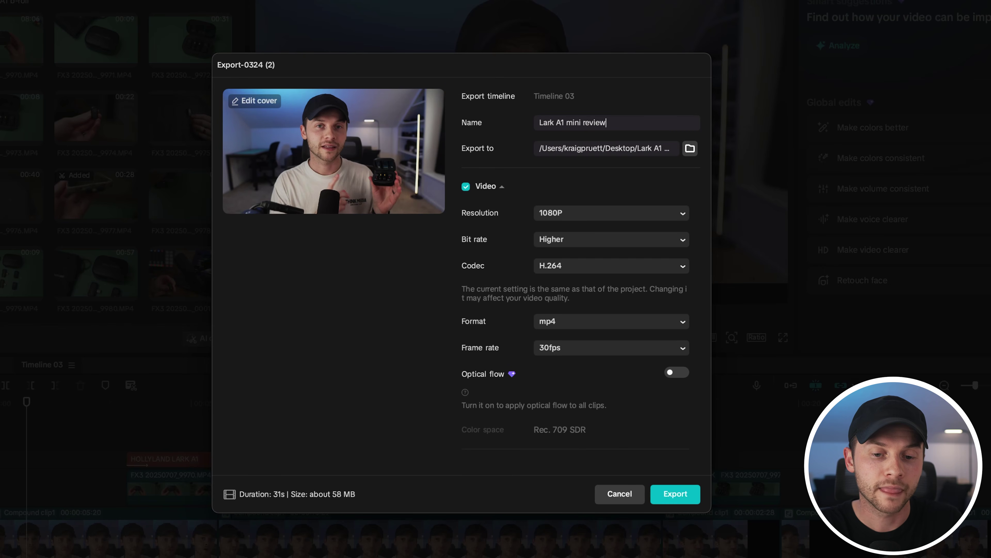
click(689, 148)
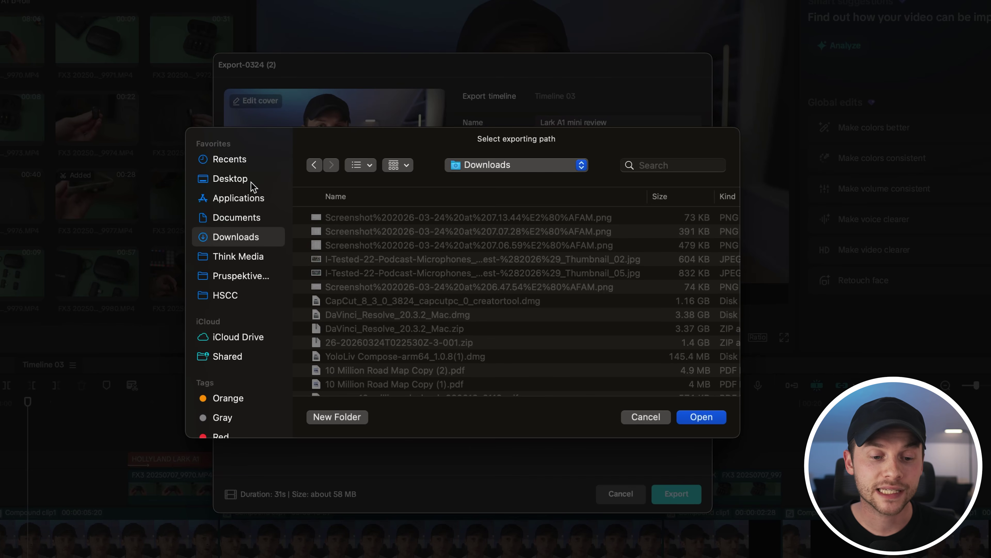
click(244, 217)
click(243, 239)
click(243, 259)
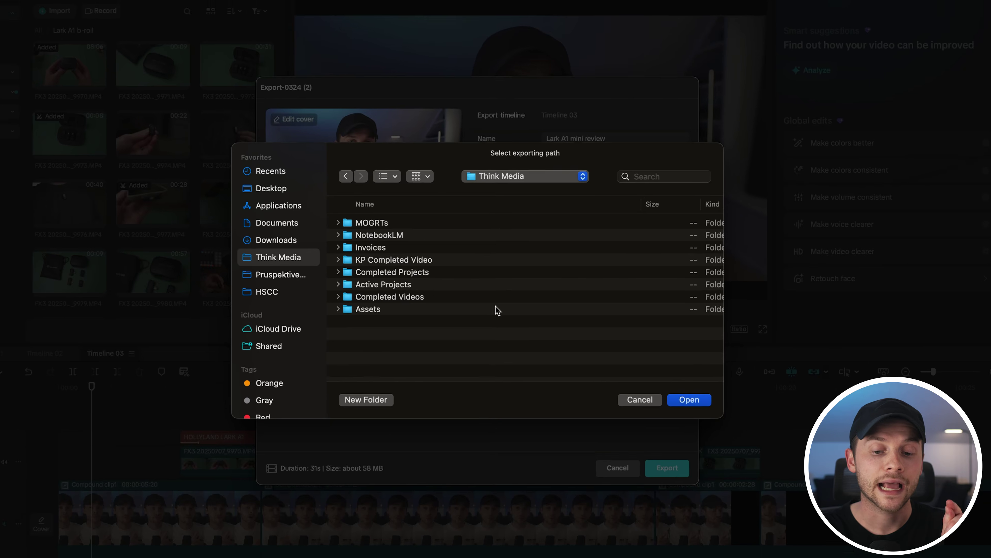
click(641, 401)
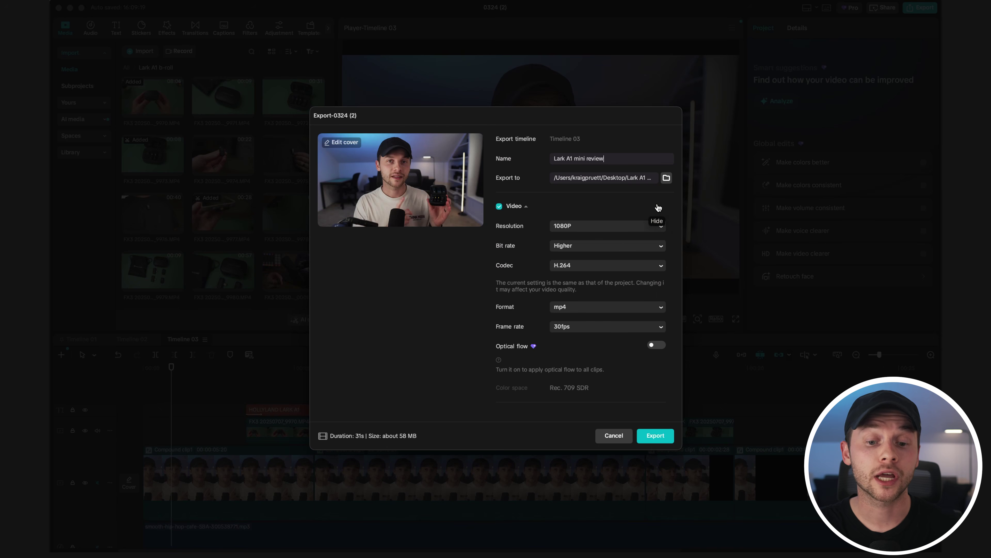
- Keep the video export at 1080P resolution with the Higher bit rate and the H.264 codec
click(631, 228)
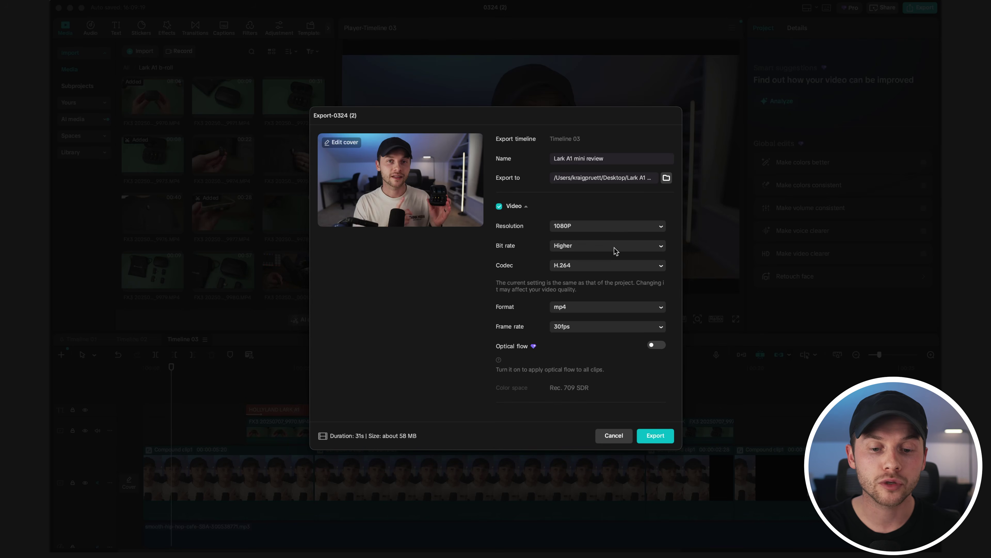
click(614, 250)
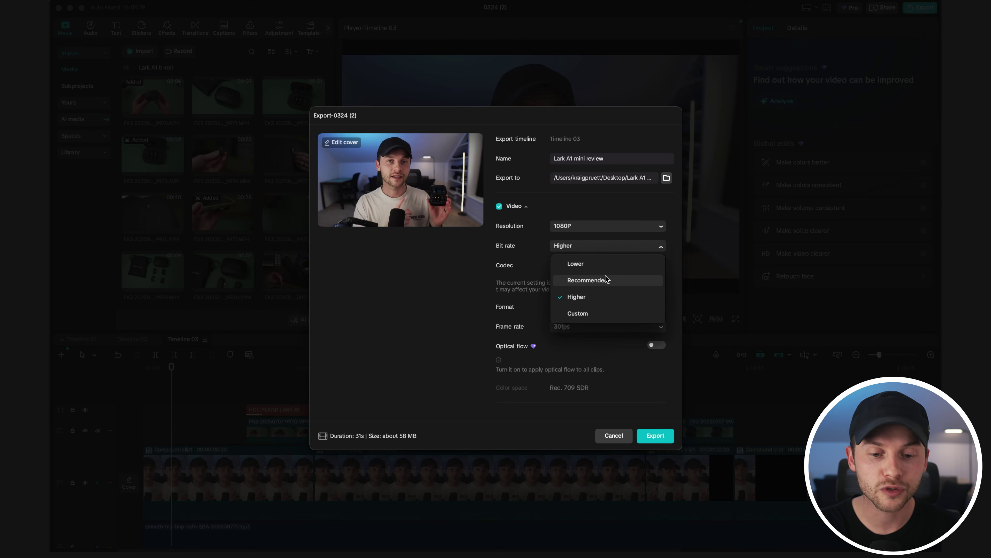
click(604, 297)
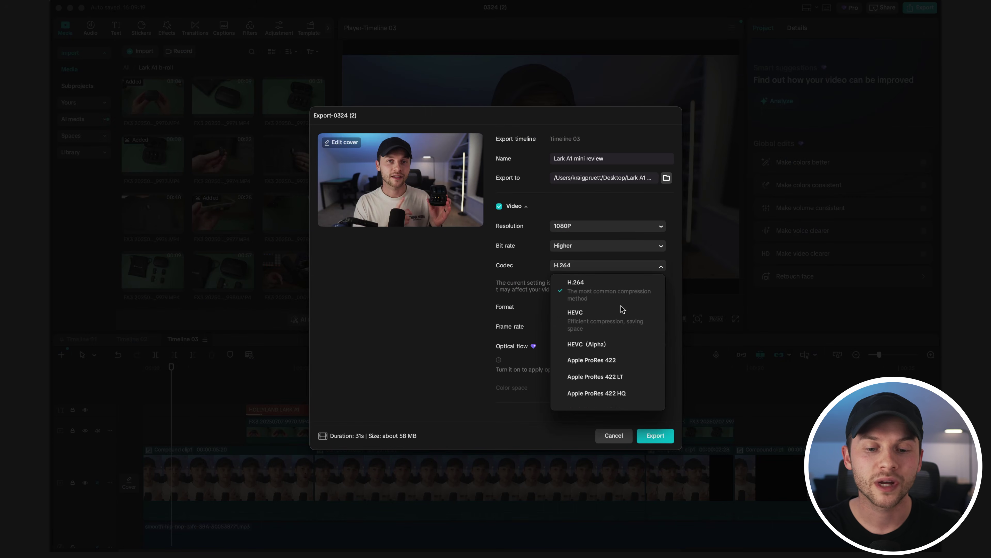
click(617, 296)
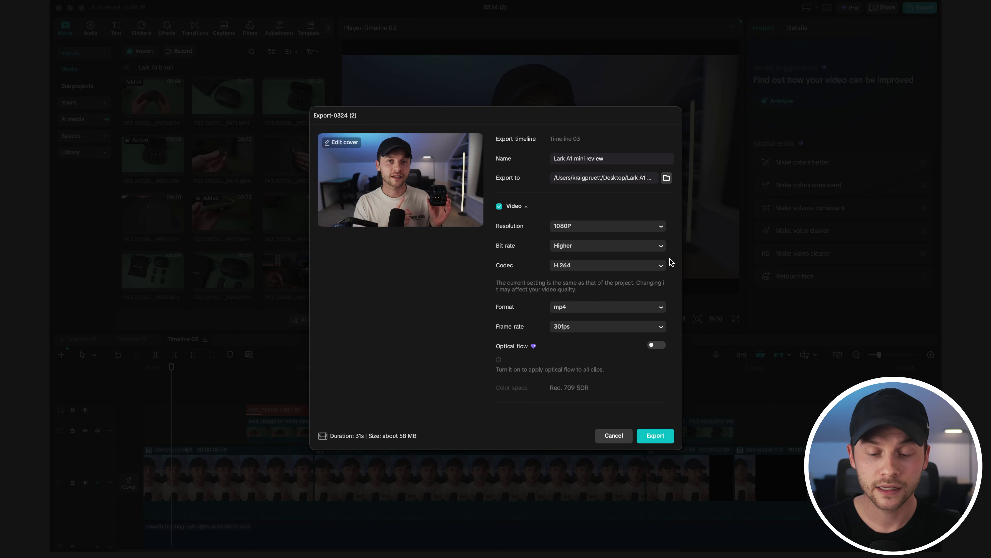
- Keep mp4 as the export format and set the frame rate to 24fps
scroll(671, 263, down, 2)
click(646, 279)
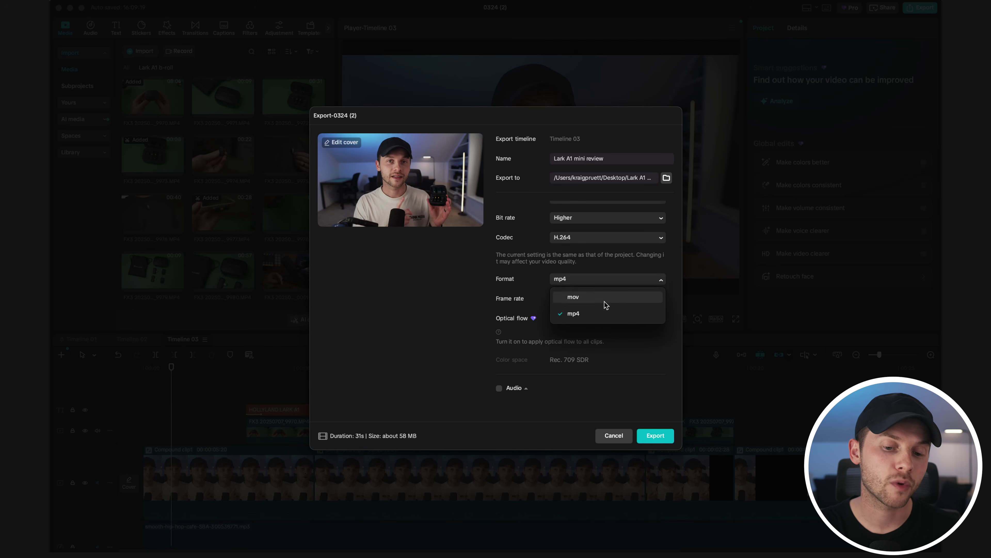
click(658, 279)
click(657, 279)
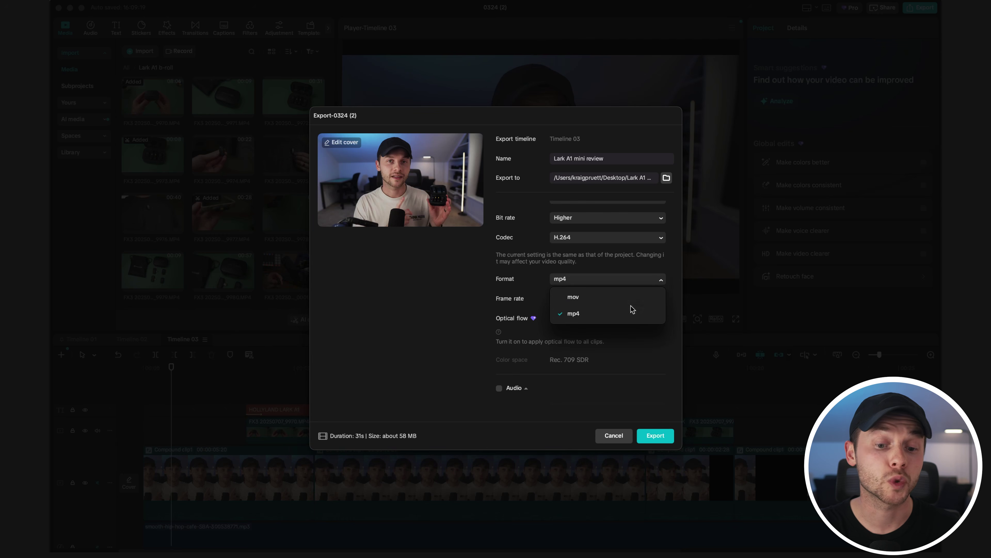
click(674, 276)
click(651, 298)
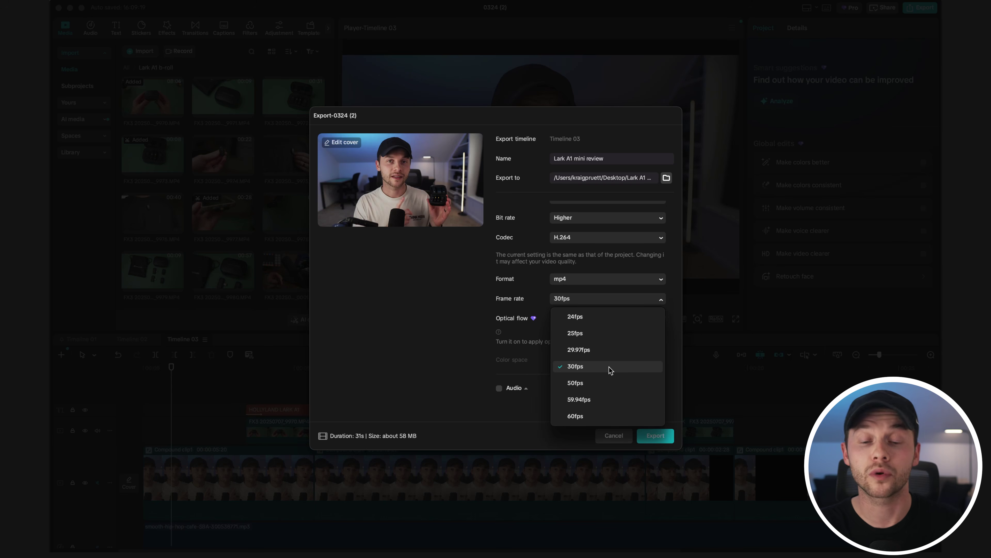
click(612, 318)
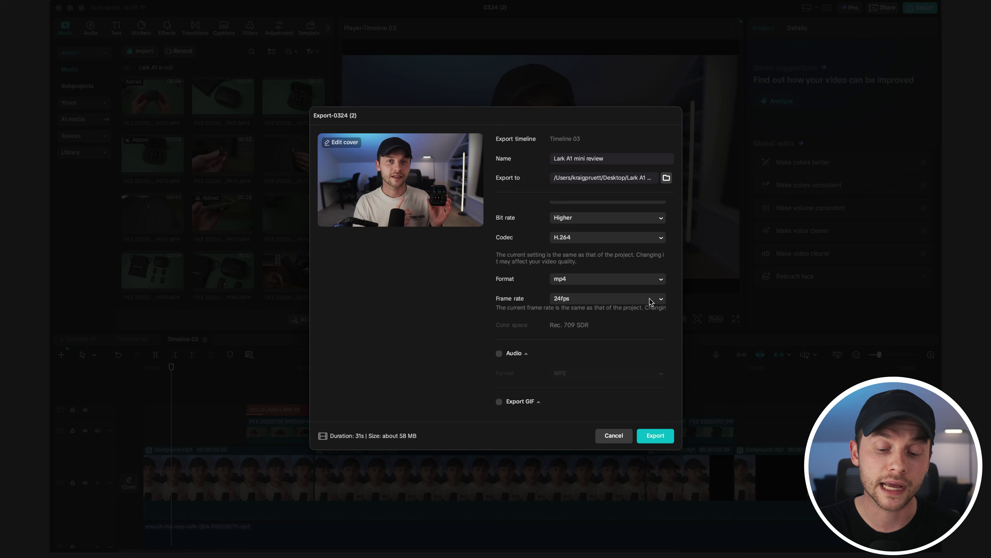
- Try adding a separate audio export in WAV format
scroll(649, 301, down, 3)
click(499, 241)
click(587, 260)
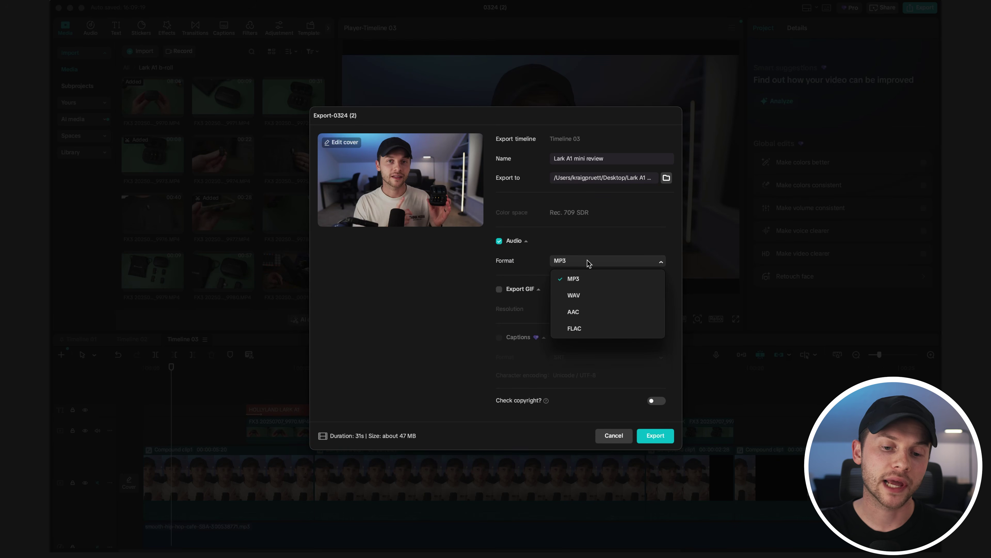
click(594, 297)
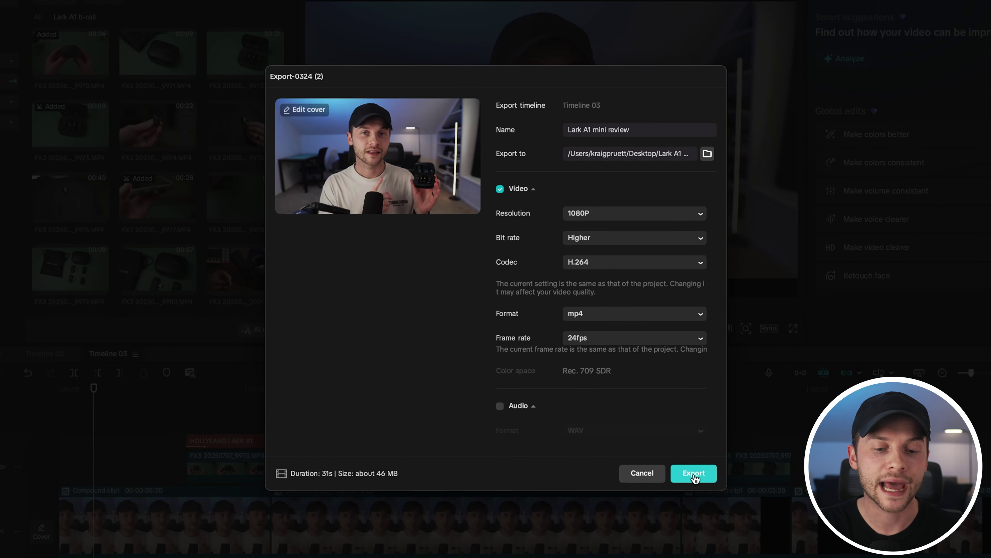
- Start exporting the video with the chosen settings and separate audio export turned off
click(695, 473)
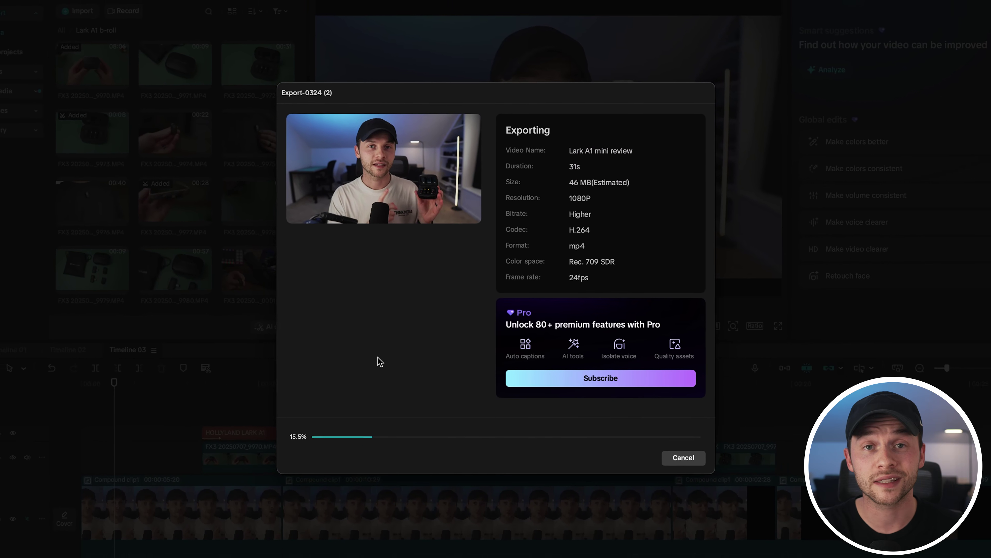